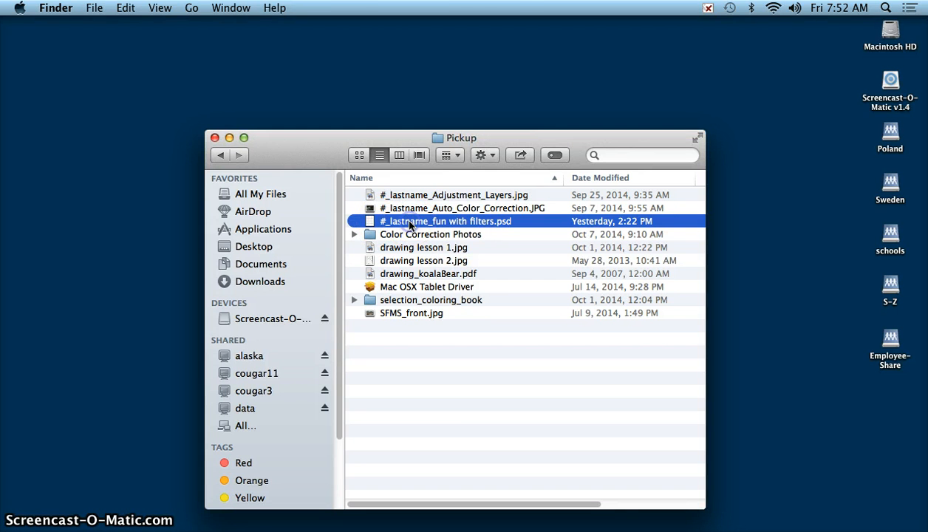
- Open #_lastname_fun with filters.psd from the Pickup folder in Photoshop, clear the Finder window away and enlarge the document window to fit the whole page
{"action": "double_click", "coordinate": [409, 222]}
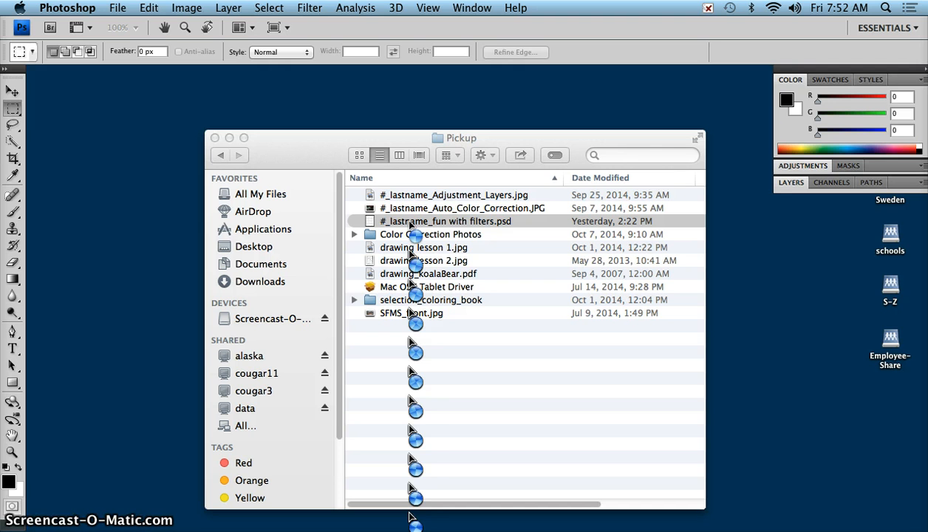
{"action": "left_click", "coordinate": [431, 220]}
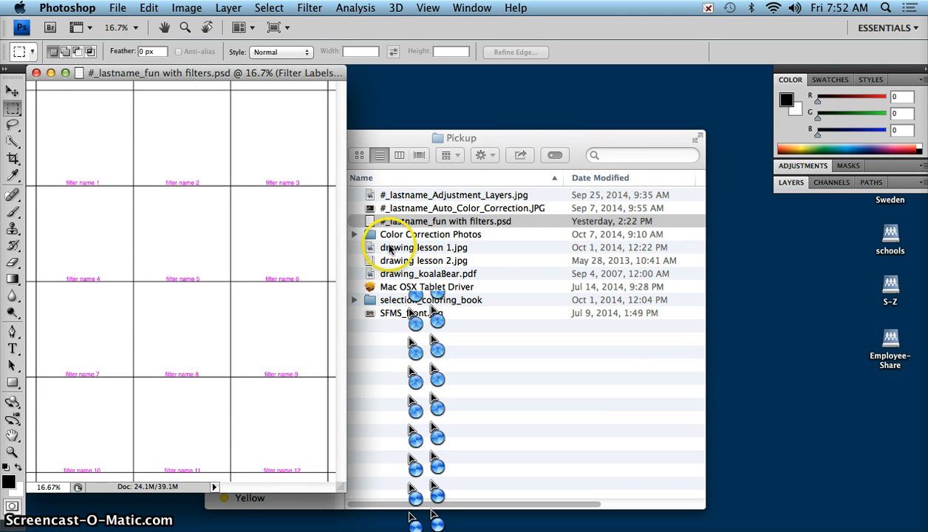
{"action": "left_click", "coordinate": [531, 136]}
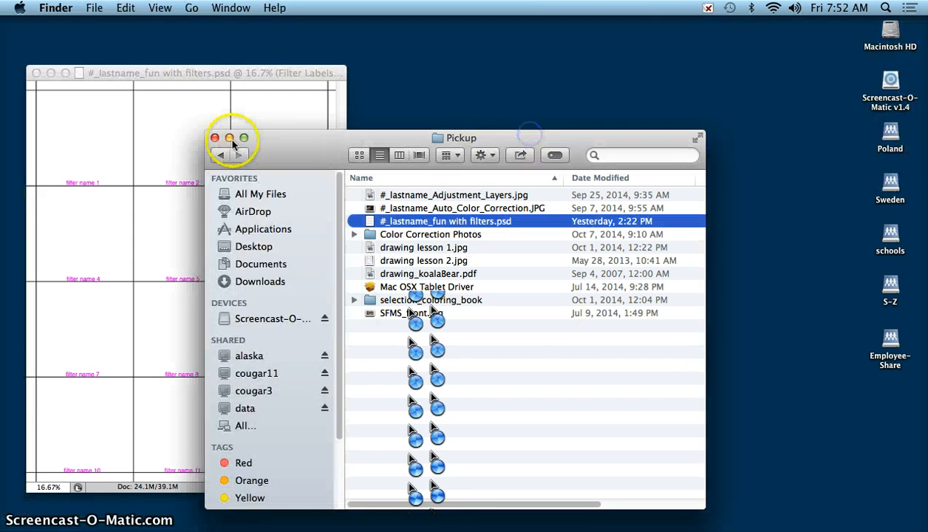
{"action": "left_click", "coordinate": [230, 138]}
{"action": "left_click", "coordinate": [201, 73]}
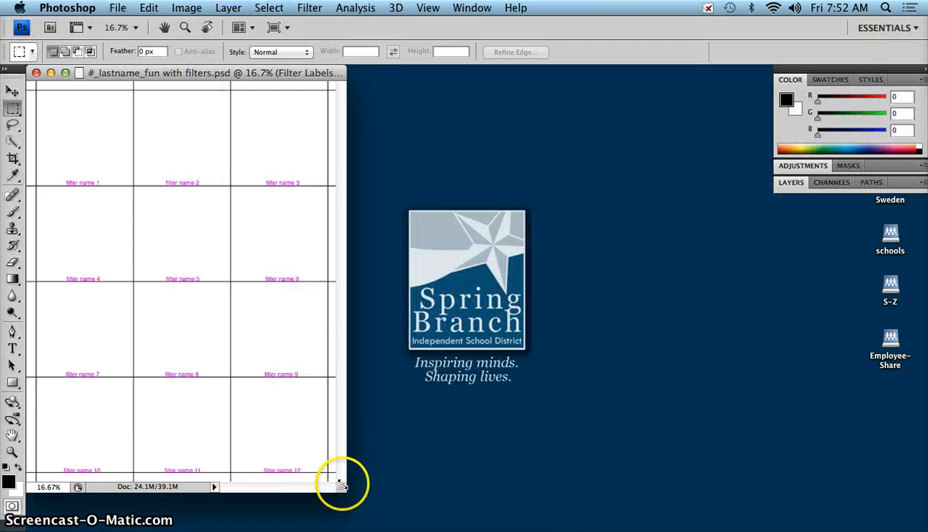
{"action": "left_click_drag", "start_coordinate": [341, 484], "coordinate": [418, 520]}
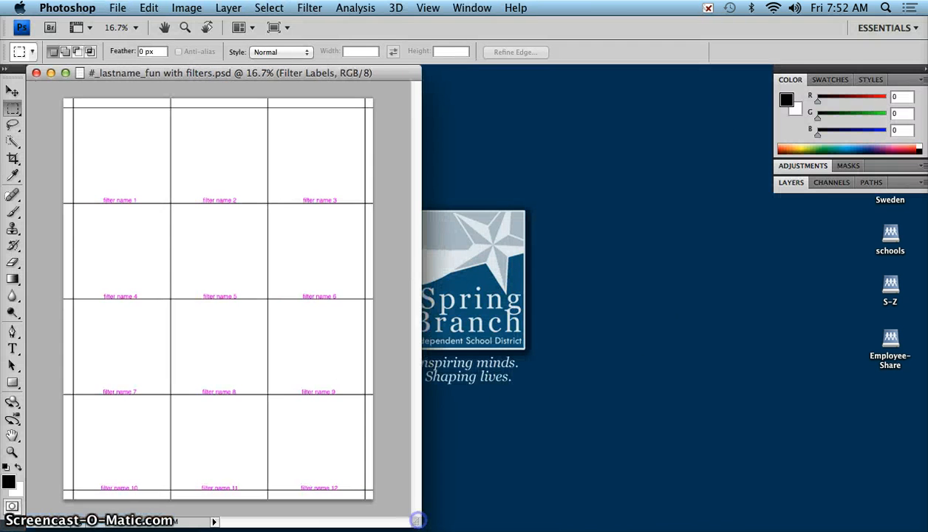
- Start saving a copy of the template, replacing #_lastname in the file name with 1, an underscore and the student's last name
{"action": "left_click", "coordinate": [118, 8]}
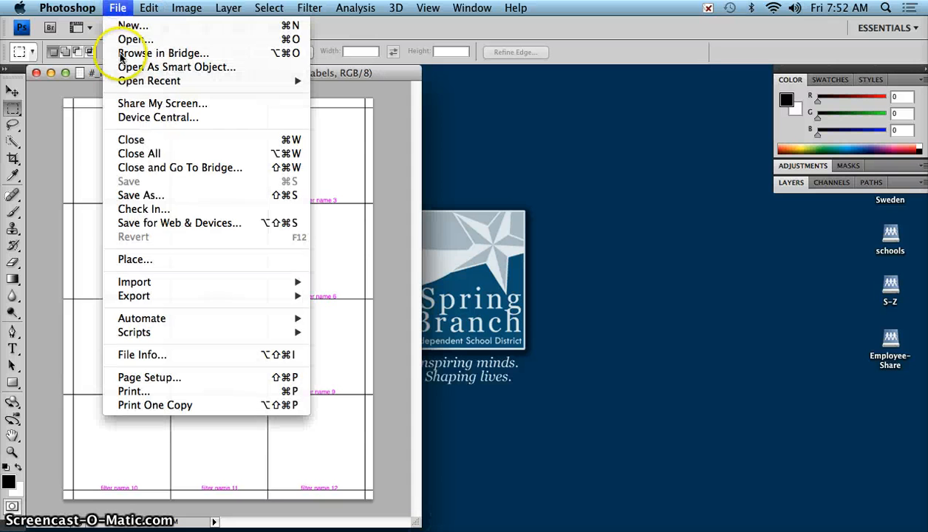
{"action": "left_click", "coordinate": [148, 196]}
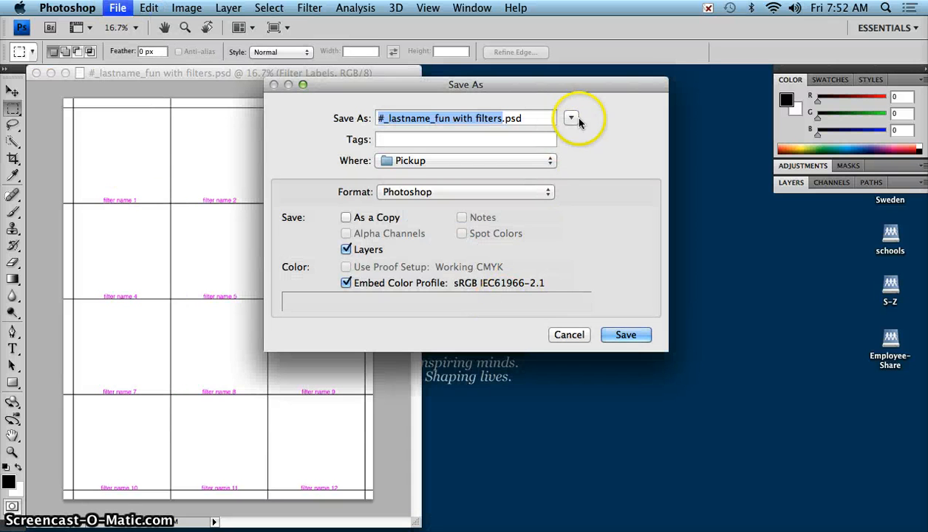
{"action": "left_click", "coordinate": [572, 118]}
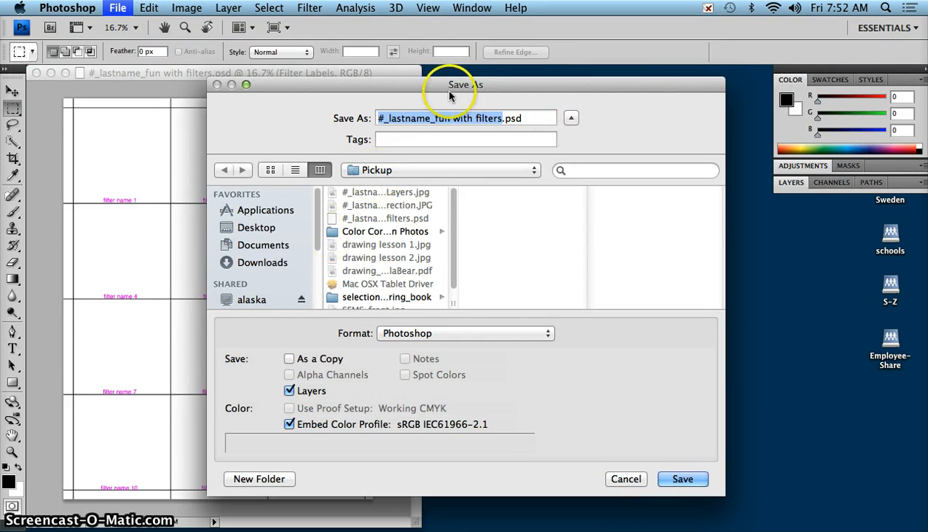
{"action": "triple_click", "coordinate": [430, 119]}
{"action": "left_click_drag", "start_coordinate": [427, 117], "coordinate": [369, 118]}
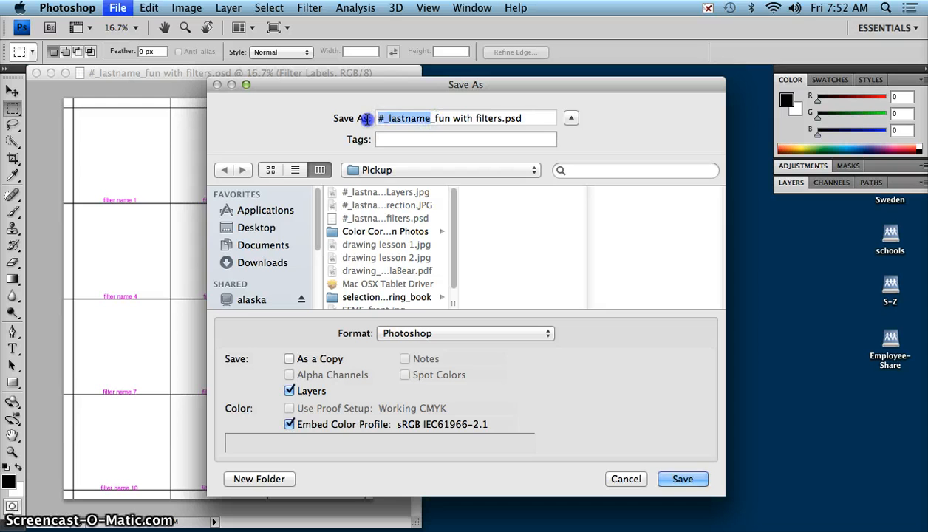
{"action": "type", "text": "1"}
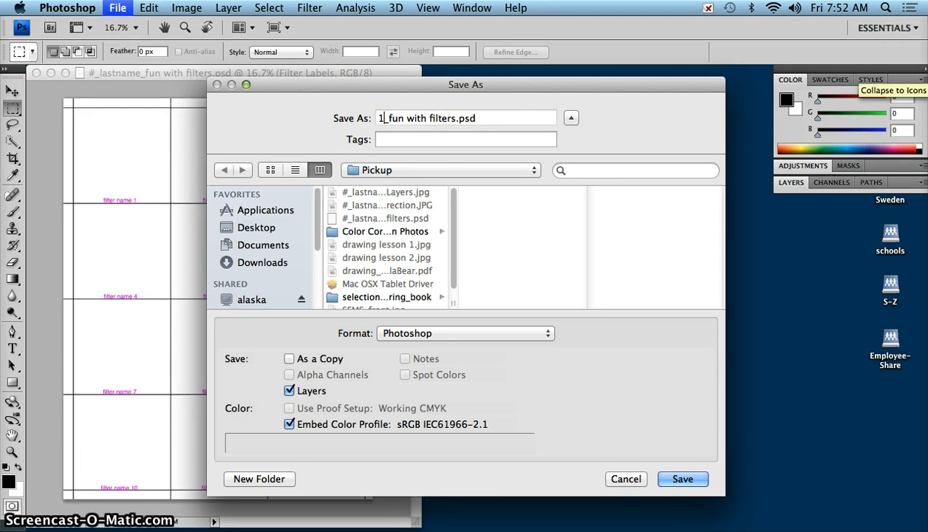
{"action": "type", "text": "_samuelson"}
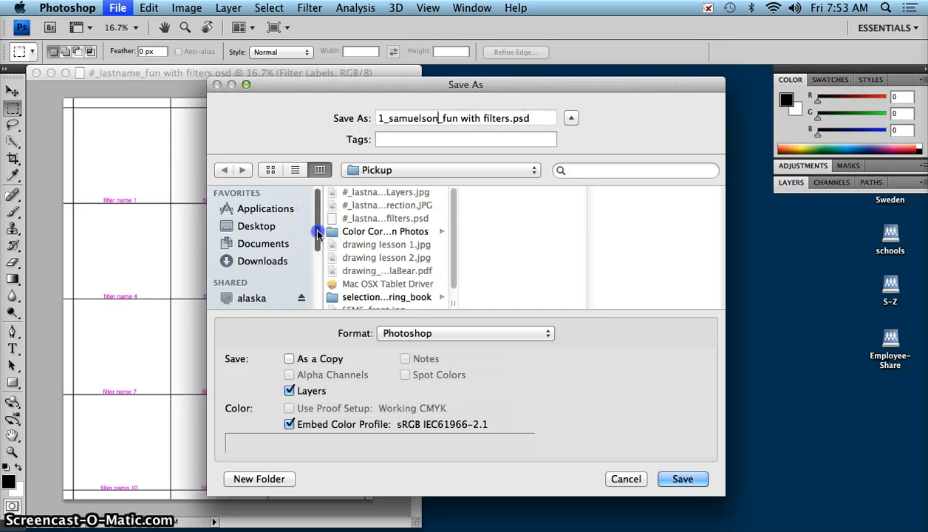
- Save the renamed Photoshop file to the Desktop with layers kept and Maximize compatibility on
{"action": "left_click_drag", "start_coordinate": [317, 235], "coordinate": [316, 262]}
{"action": "left_click", "coordinate": [257, 257]}
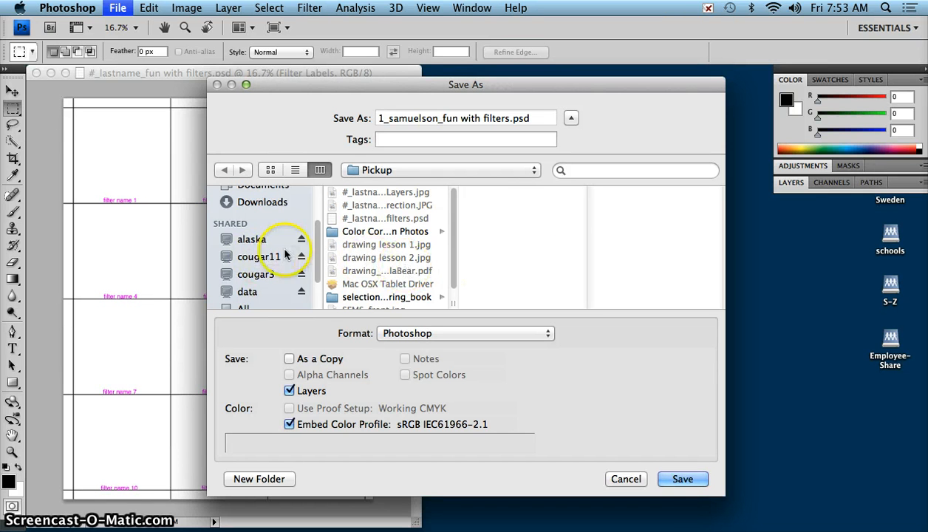
{"action": "left_click_drag", "start_coordinate": [317, 249], "coordinate": [317, 221]}
{"action": "left_click", "coordinate": [229, 231]}
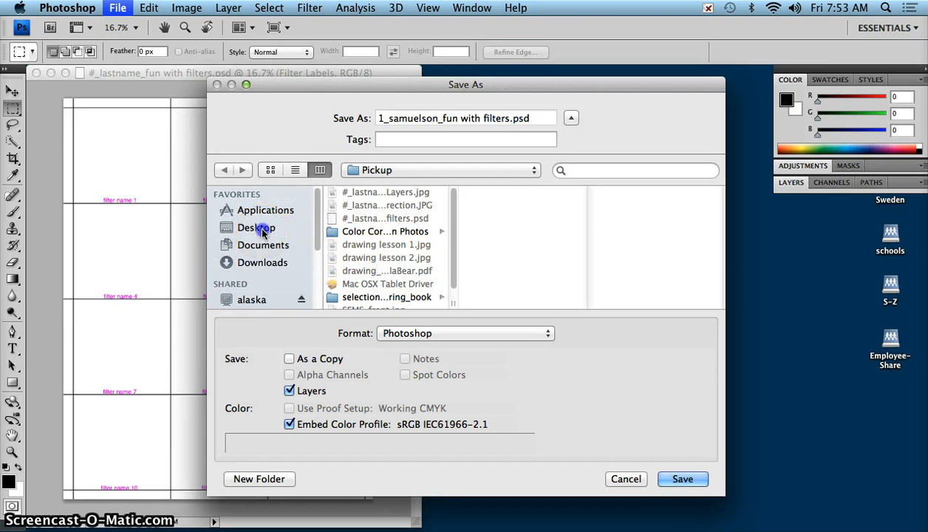
{"action": "left_click", "coordinate": [678, 481]}
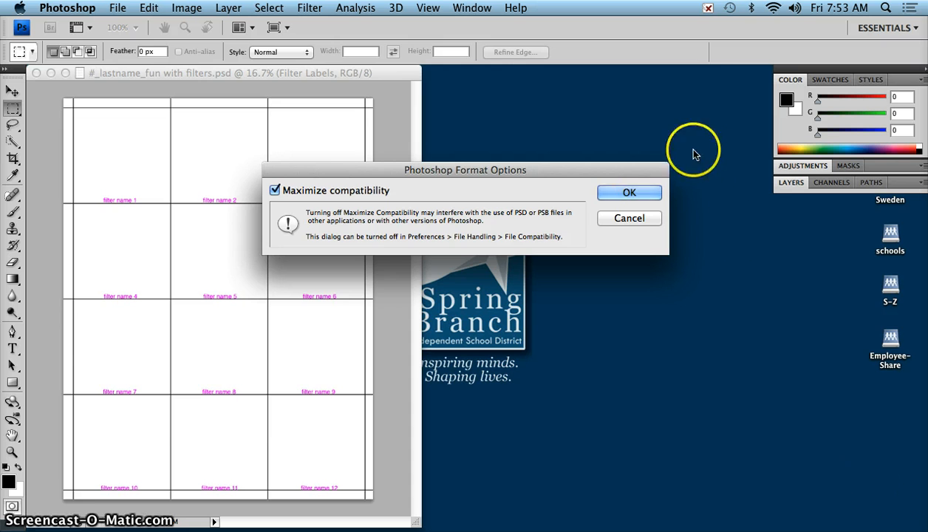
{"action": "left_click", "coordinate": [629, 193]}
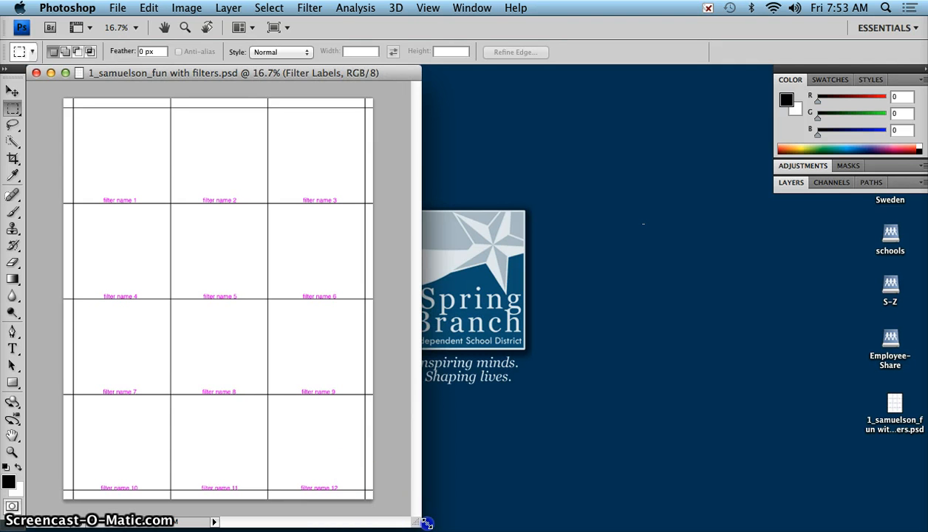
- Widen the document window slightly and expand the list of the document's layers
{"action": "left_click_drag", "start_coordinate": [427, 524], "coordinate": [449, 528]}
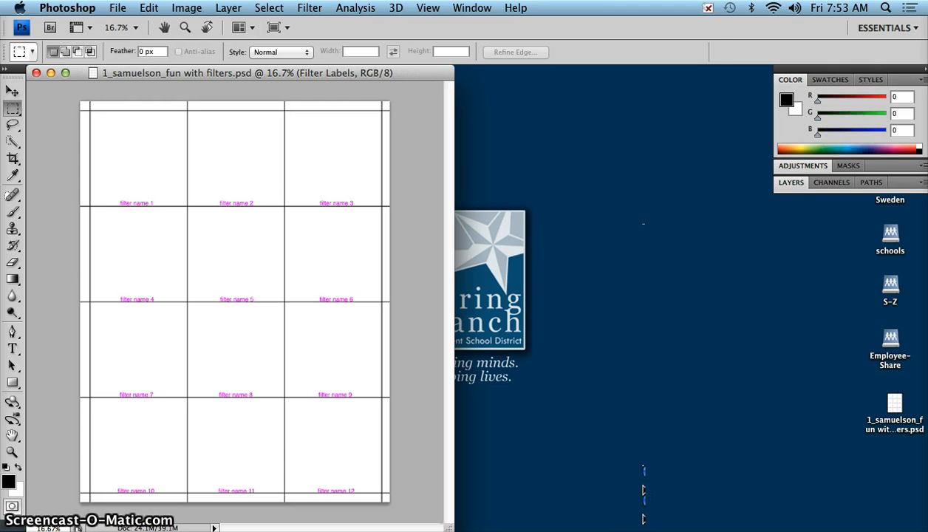
{"action": "left_click", "coordinate": [791, 183]}
{"action": "left_click", "coordinate": [841, 367]}
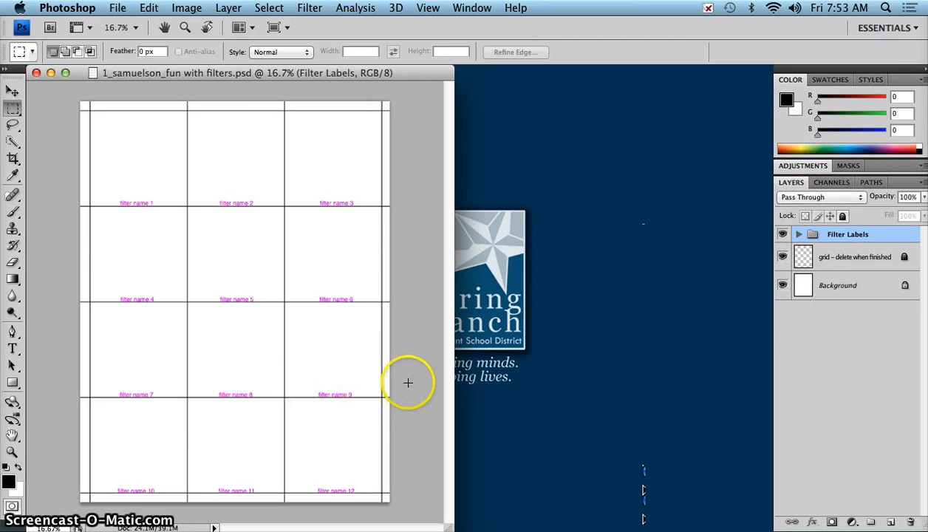
- Select the "grid - delete when finished" layer, then hide and reshow it to preview the page without the grid
{"action": "left_click", "coordinate": [844, 260]}
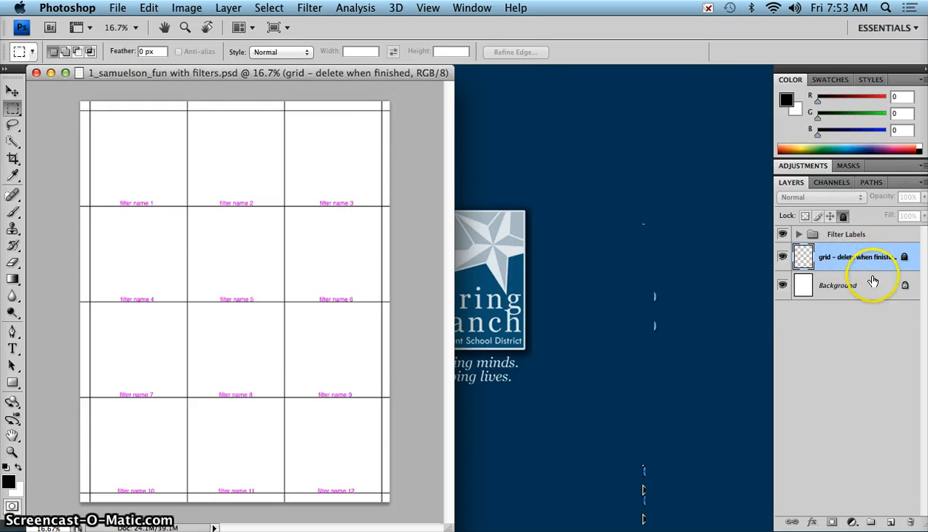
{"action": "left_click", "coordinate": [780, 257]}
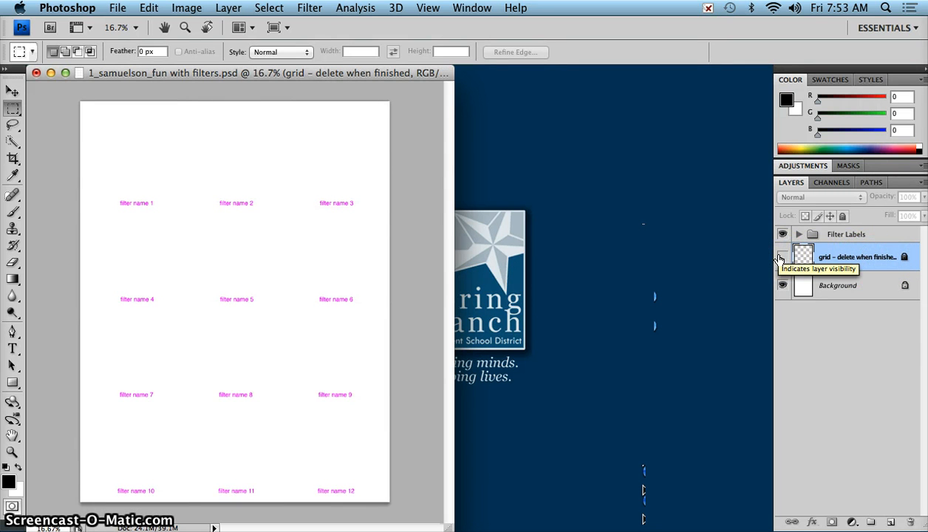
{"action": "left_click", "coordinate": [781, 257]}
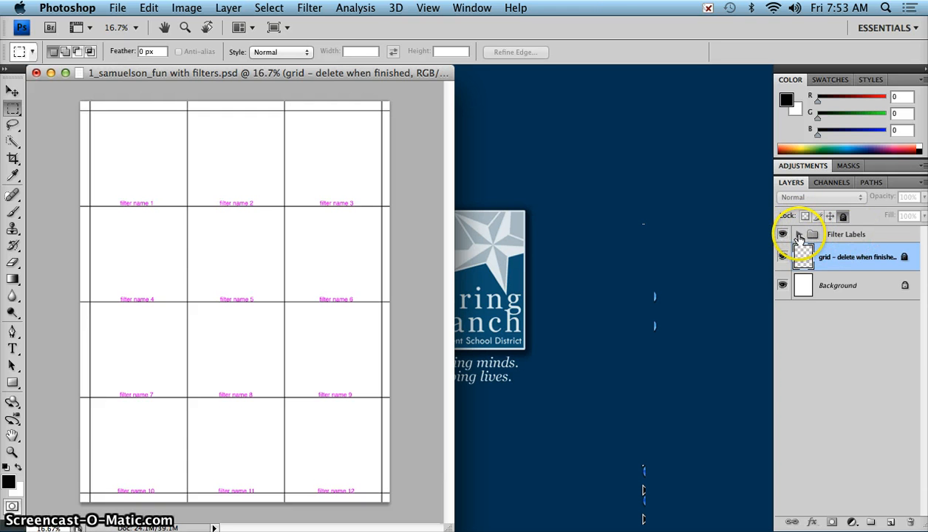
- Look through the text layers in the Filter Labels group, check that the filter name 1 text is editable, and collapse the group
{"action": "left_click", "coordinate": [799, 236]}
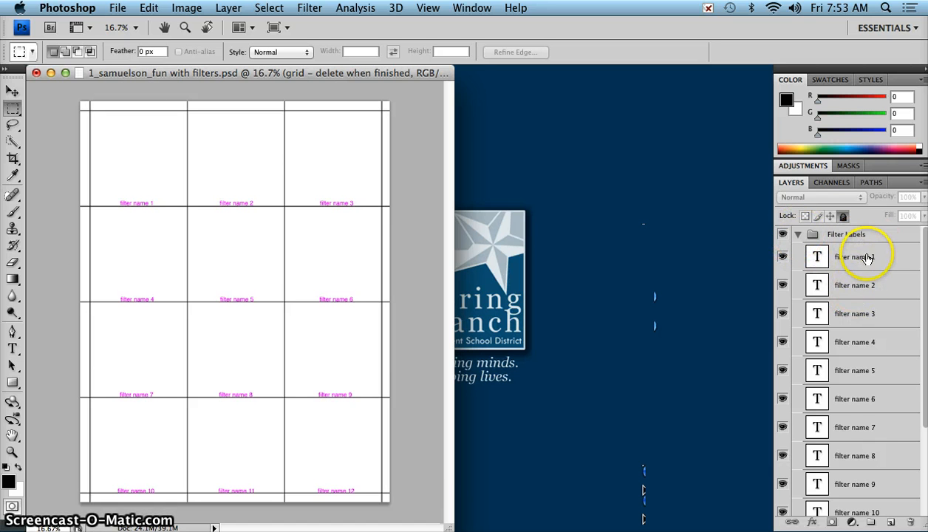
{"action": "left_click_drag", "start_coordinate": [925, 292], "coordinate": [925, 314]}
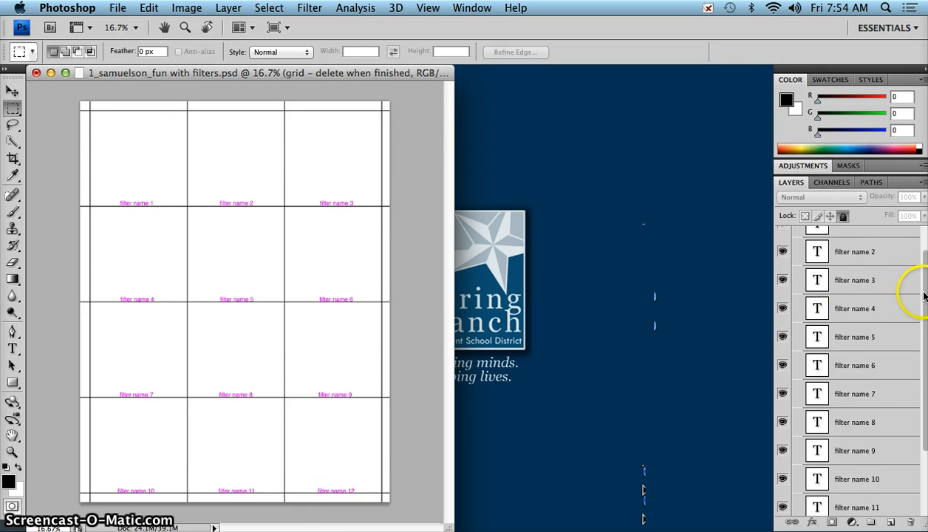
{"action": "scroll", "coordinate": [912, 257], "scroll_direction": "up", "scroll_amount": 3}
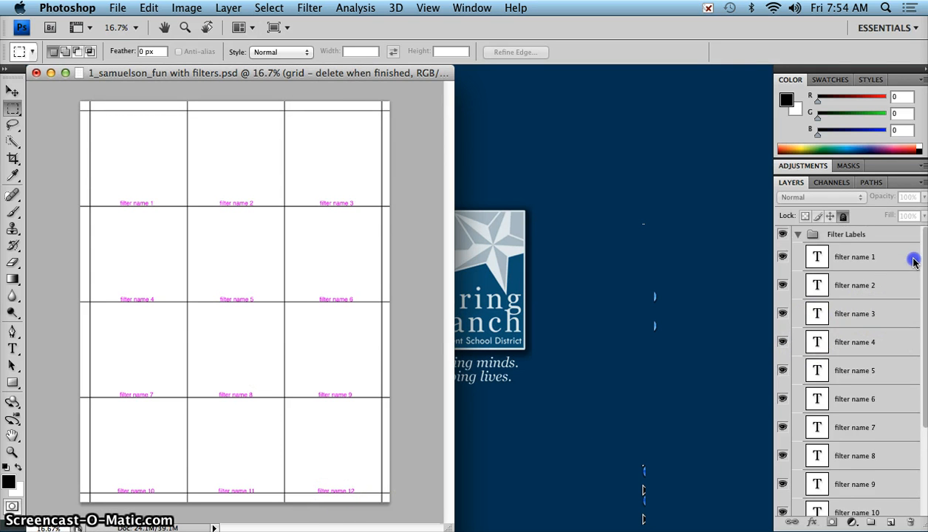
{"action": "double_click", "coordinate": [816, 257]}
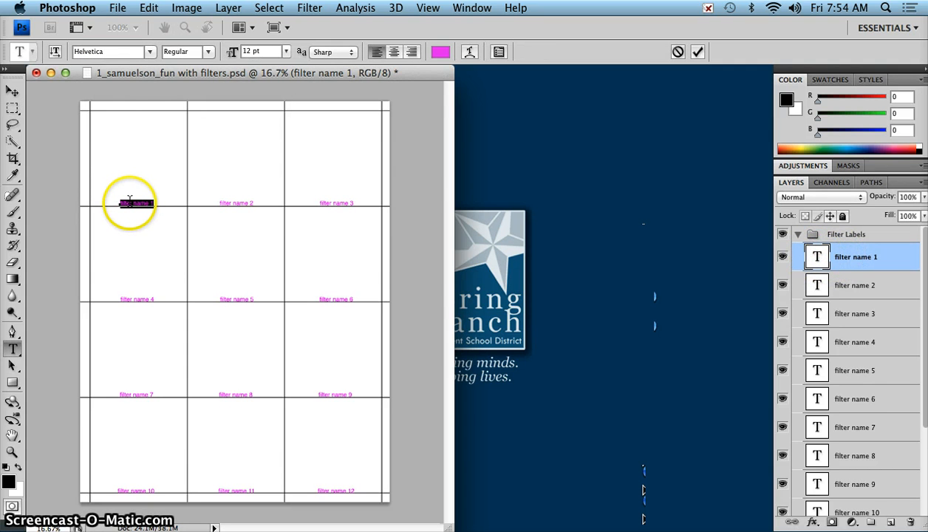
{"action": "left_click", "coordinate": [12, 90]}
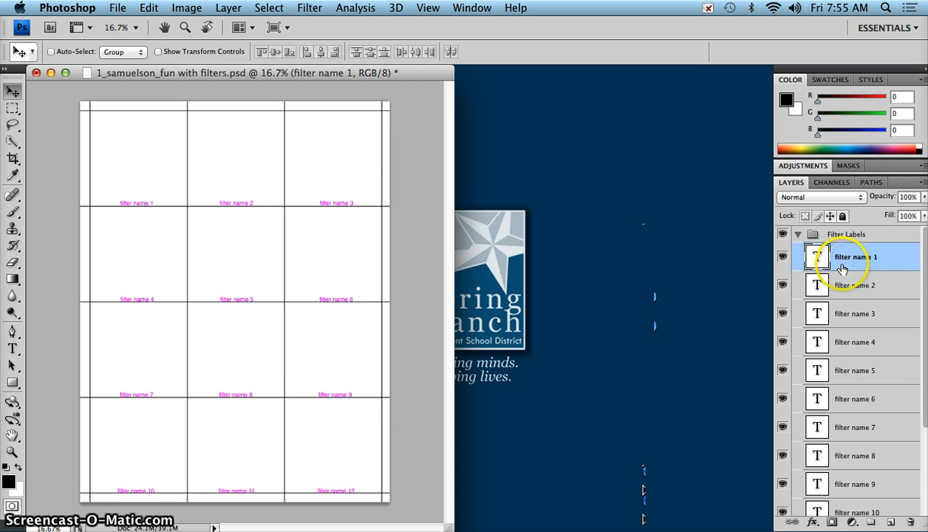
{"action": "left_click", "coordinate": [799, 235]}
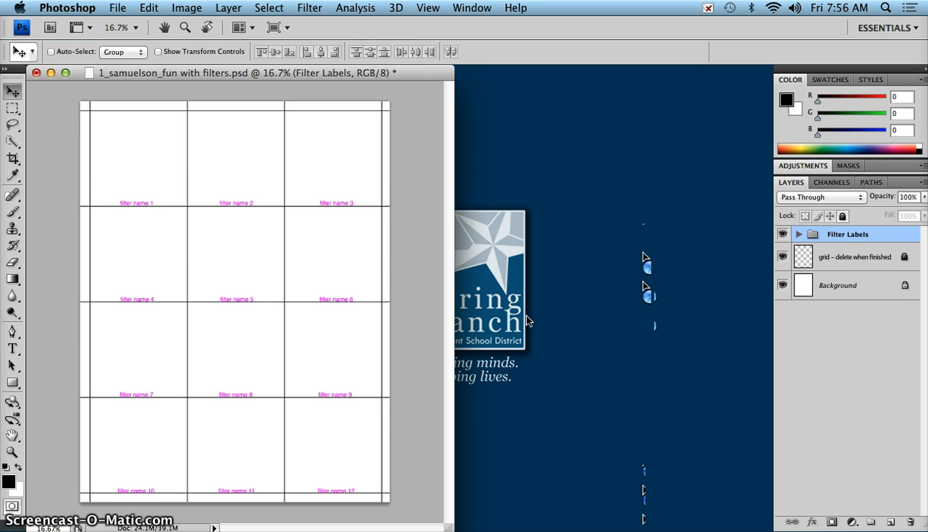
- Switch to Finder, move the portrait JPEG to an empty desktop area beside the document, and return to Photoshop
{"action": "left_click", "coordinate": [680, 390]}
{"action": "left_click", "coordinate": [869, 452]}
{"action": "left_click_drag", "start_coordinate": [870, 452], "coordinate": [515, 116]}
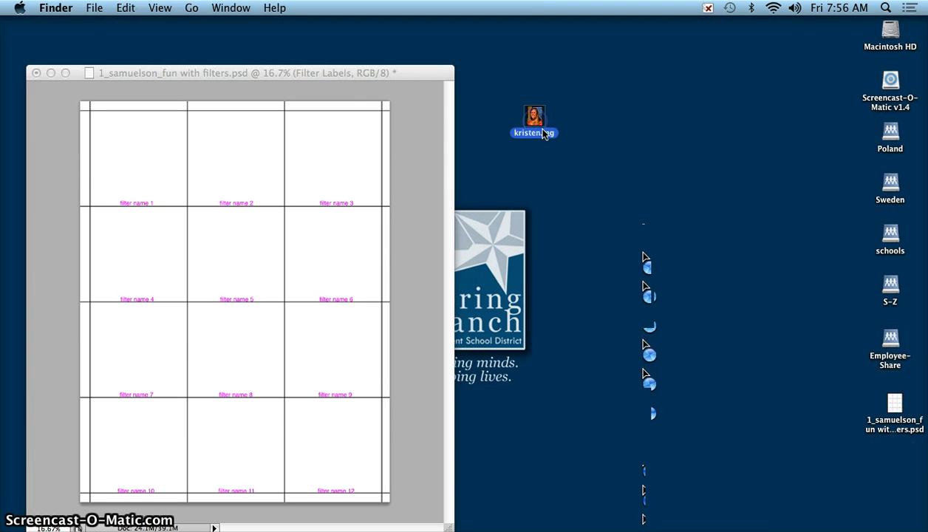
{"action": "left_click", "coordinate": [268, 77]}
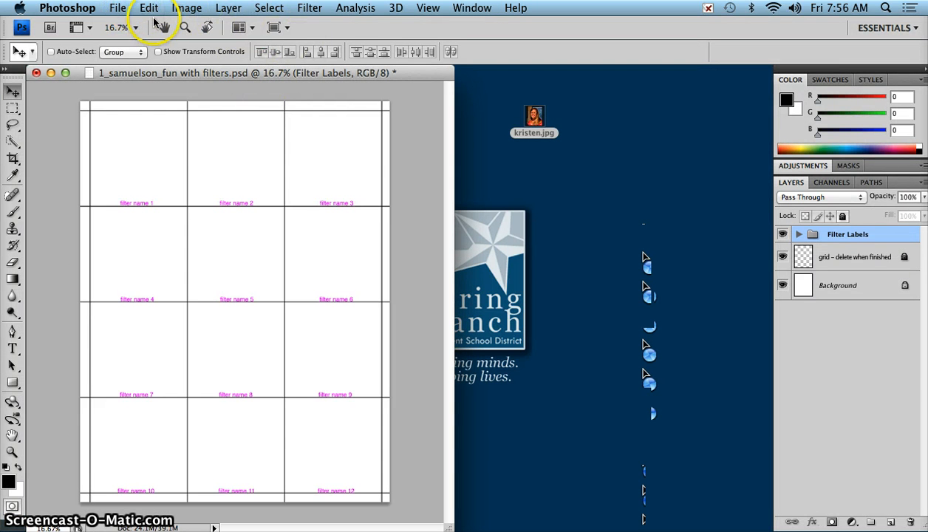
- Place the portrait JPEG from the Desktop into the filters document
{"action": "left_click", "coordinate": [119, 8]}
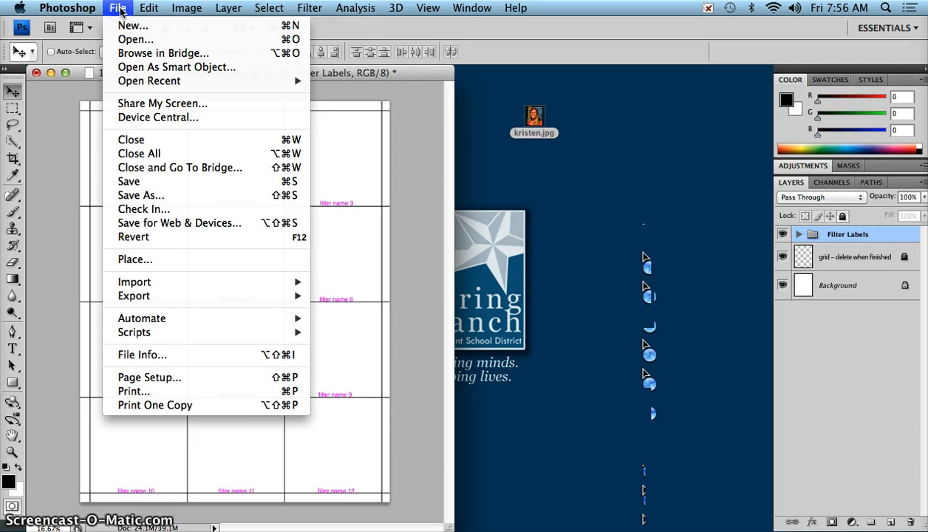
{"action": "left_click", "coordinate": [143, 259]}
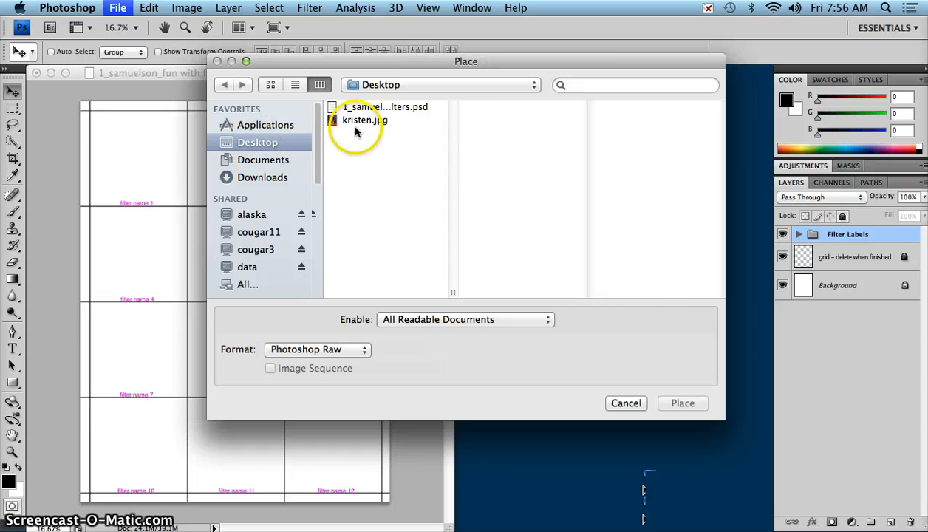
{"action": "left_click", "coordinate": [354, 119]}
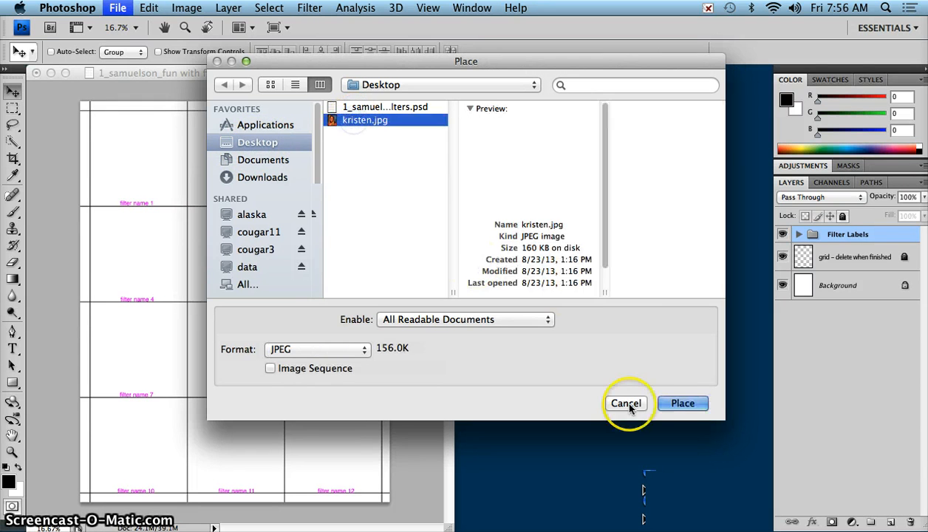
{"action": "left_click", "coordinate": [683, 403]}
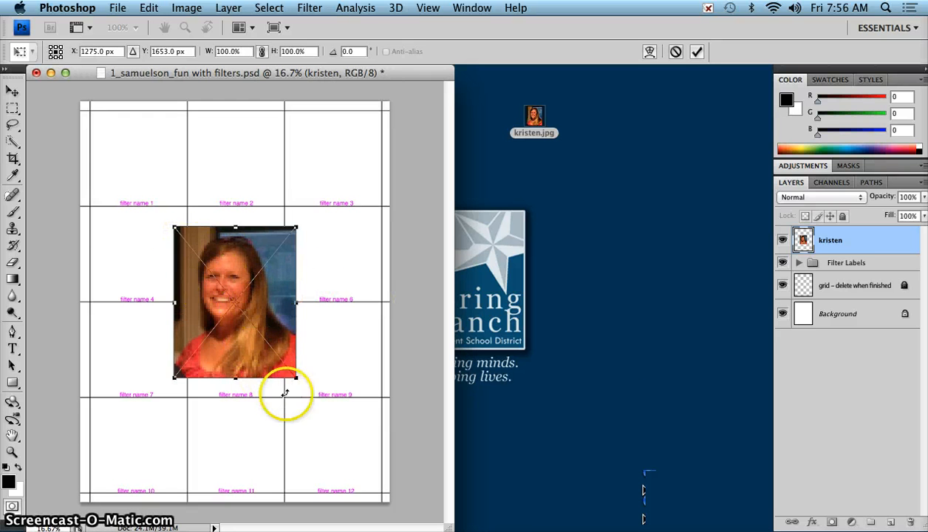
- Move the placed portrait over the filter name 1 cell, at about X 637 px and Y 705 px, keeping its transform active
{"action": "left_click_drag", "start_coordinate": [286, 300], "coordinate": [196, 189]}
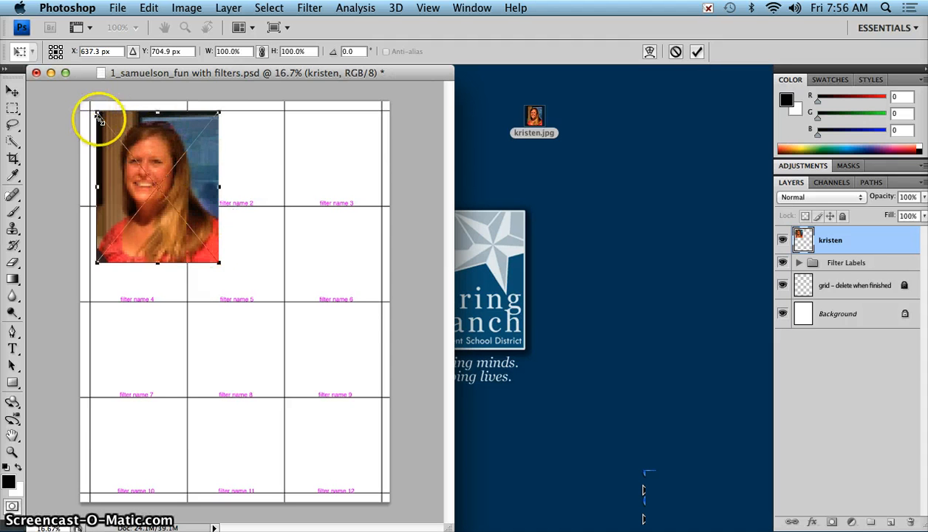
{"action": "left_click", "coordinate": [12, 91]}
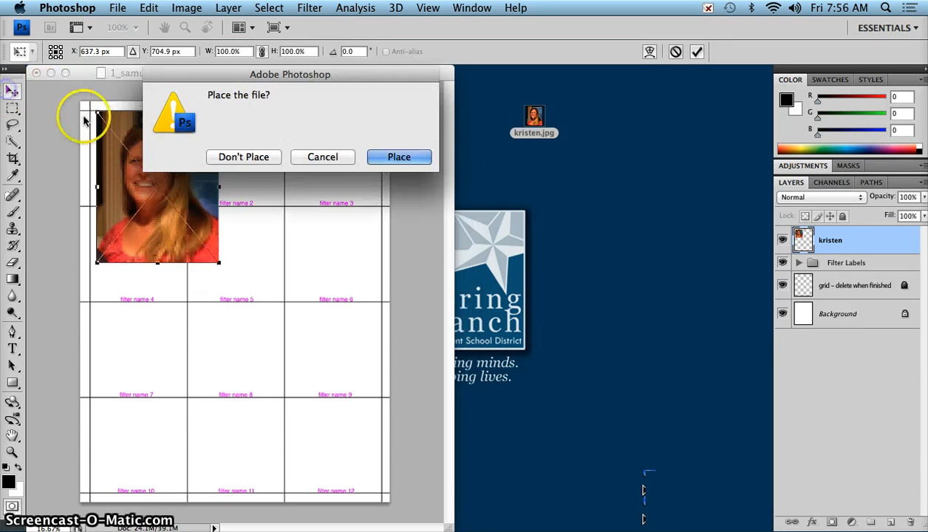
{"action": "left_click", "coordinate": [316, 157]}
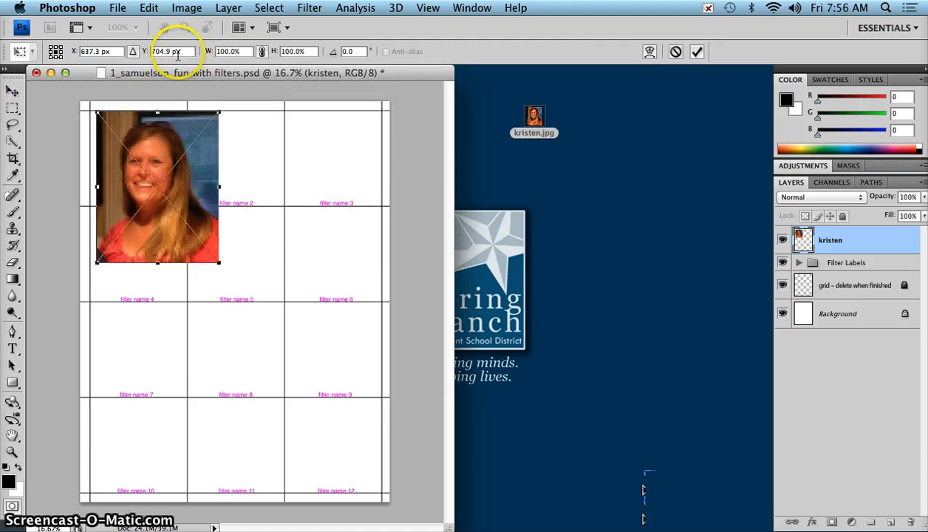
- Scale the placed portrait proportionally to about 58.6% so it fits inside the filter name 1 cell, and commit the placement
{"action": "left_click", "coordinate": [263, 53]}
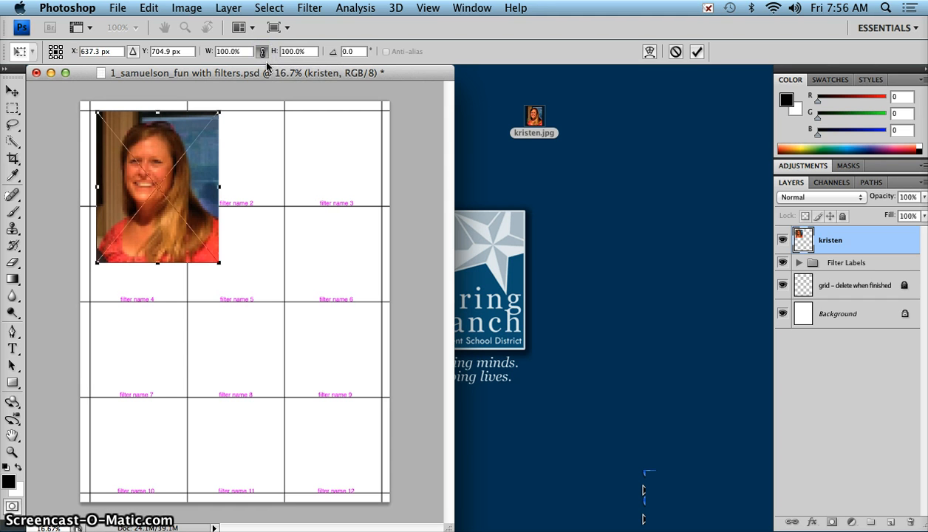
{"action": "left_click", "coordinate": [262, 52]}
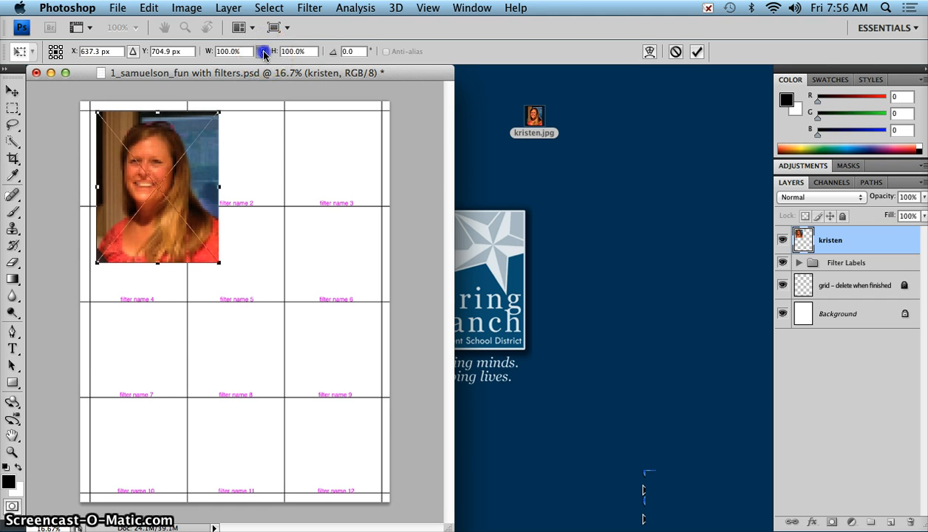
{"action": "mouse_move", "coordinate": [220, 188]}
{"action": "left_mouse_down"}
{"action": "mouse_move", "coordinate": [172, 190]}
{"action": "mouse_move", "coordinate": [308, 191]}
{"action": "mouse_move", "coordinate": [220, 190]}
{"action": "left_mouse_up"}
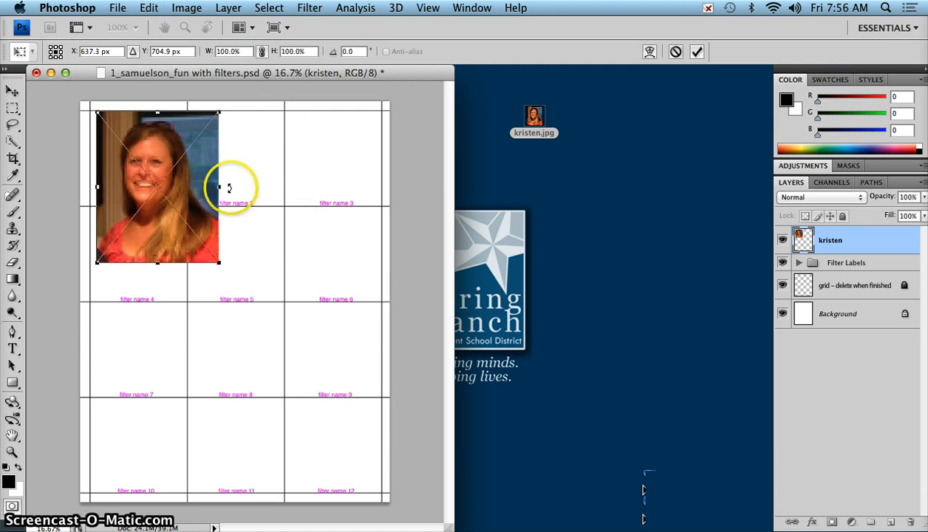
{"action": "left_click", "coordinate": [263, 52]}
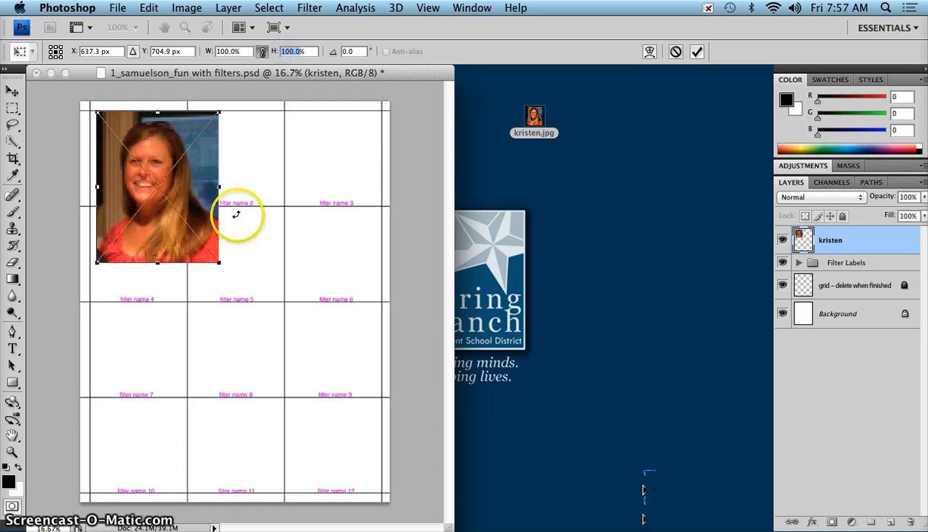
{"action": "left_click_drag", "start_coordinate": [216, 260], "coordinate": [168, 201]}
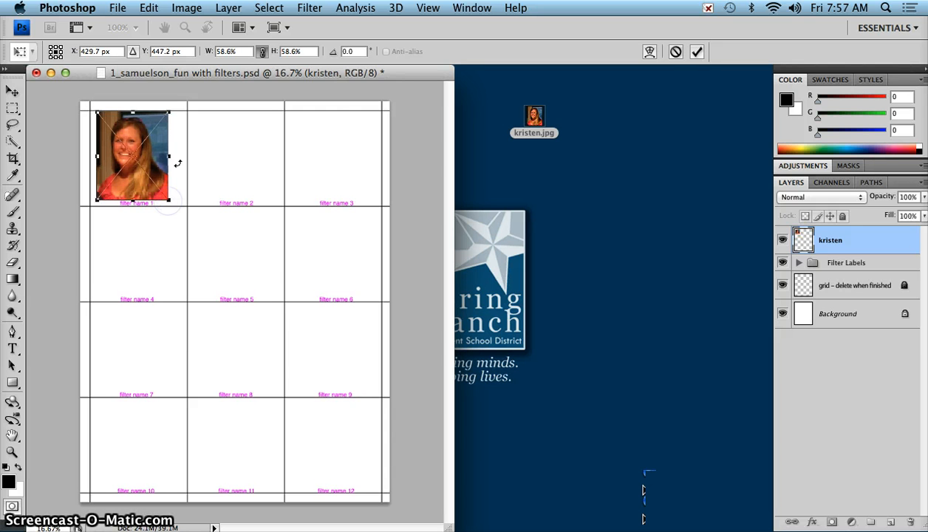
{"action": "left_click", "coordinate": [157, 143]}
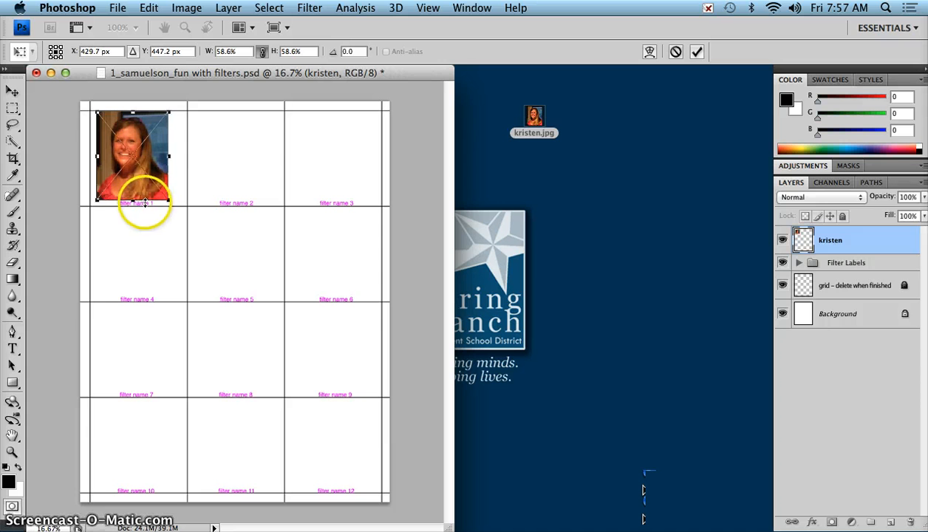
{"action": "double_click", "coordinate": [146, 175]}
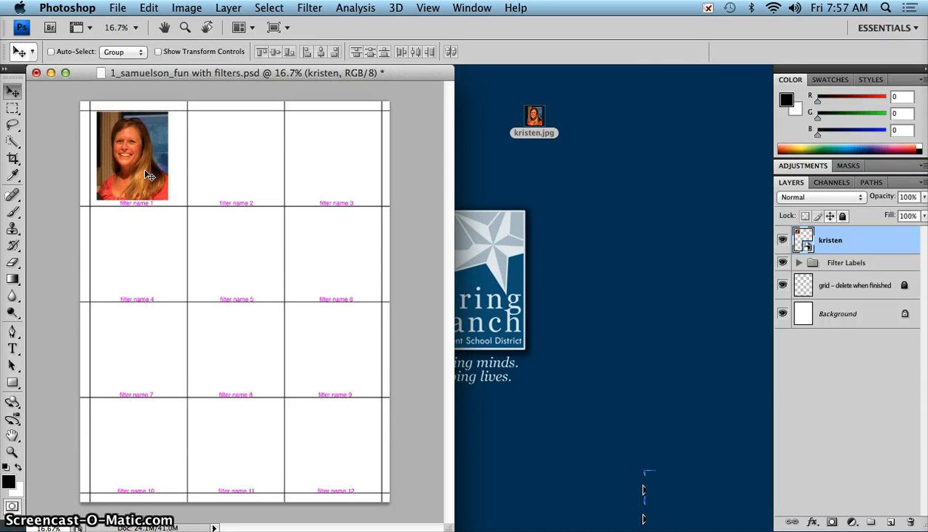
- Centre the portrait horizontally in the filter name 1 cell above its label and rasterize its layer
{"action": "left_click", "coordinate": [141, 164]}
{"action": "left_click_drag", "start_coordinate": [150, 145], "coordinate": [155, 149]}
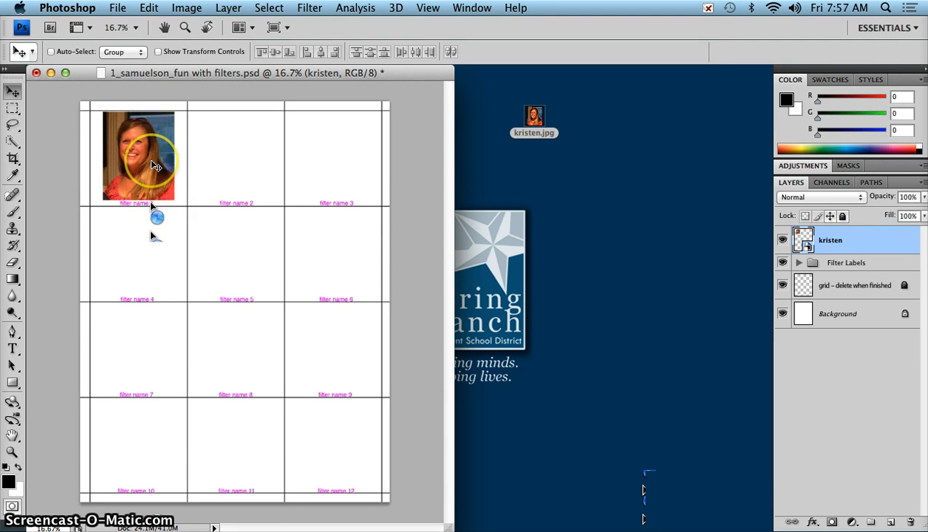
{"action": "left_click_drag", "start_coordinate": [155, 165], "coordinate": [162, 182]}
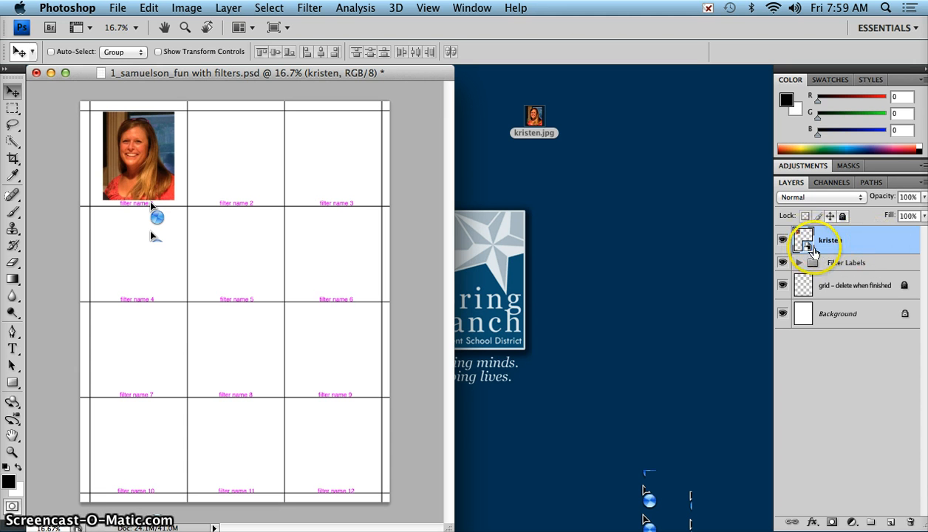
{"action": "right_click", "coordinate": [881, 247]}
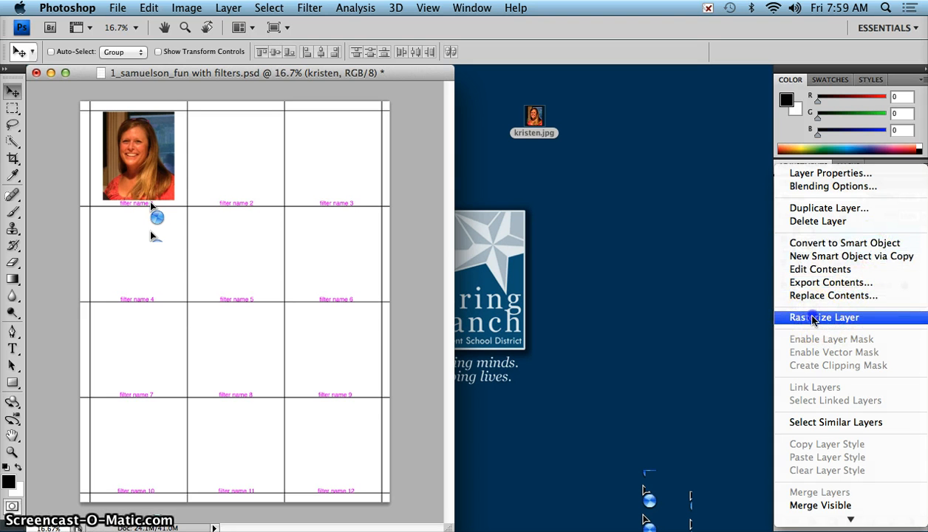
{"action": "left_click", "coordinate": [813, 318]}
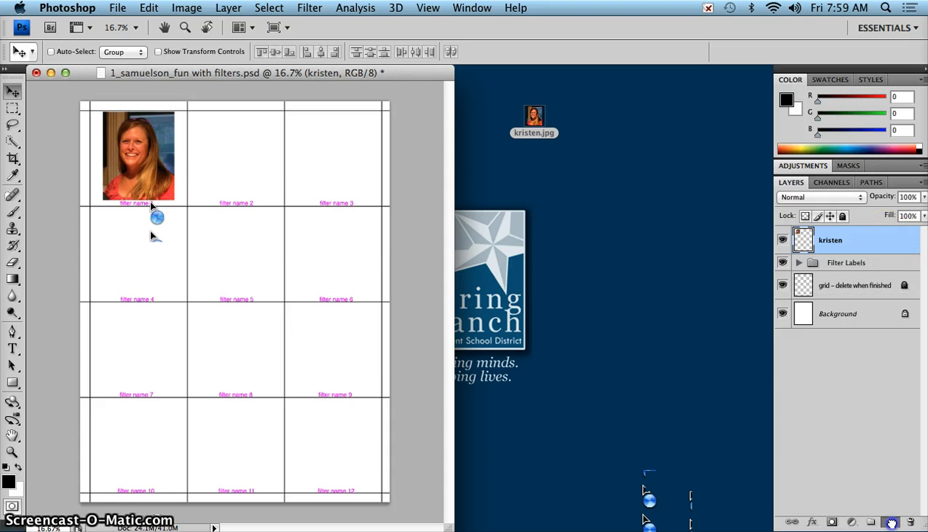
- Duplicate the portrait twice, placing the copies in the filter name 2 and filter name 3 cells, with Auto-Select enabled for Layer
{"action": "left_click_drag", "start_coordinate": [892, 522], "coordinate": [892, 524]}
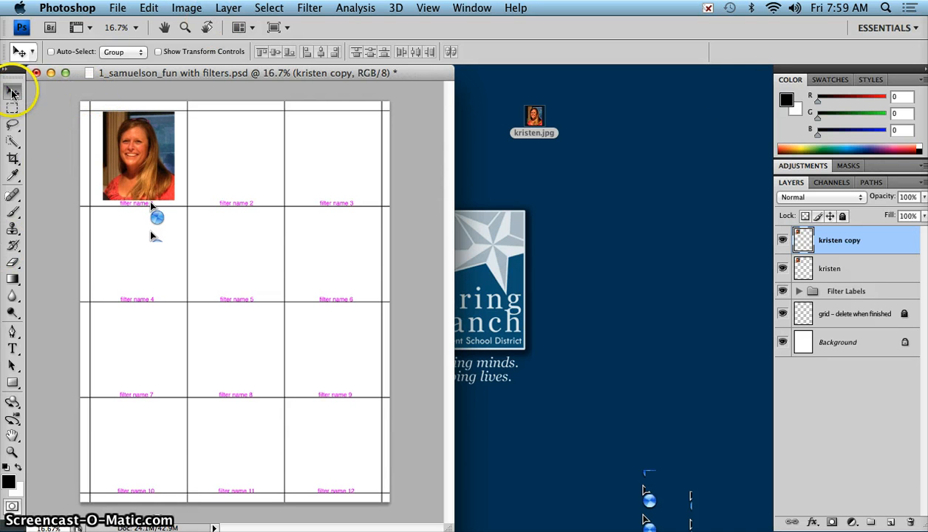
{"action": "left_click", "coordinate": [52, 52]}
{"action": "left_click", "coordinate": [113, 53]}
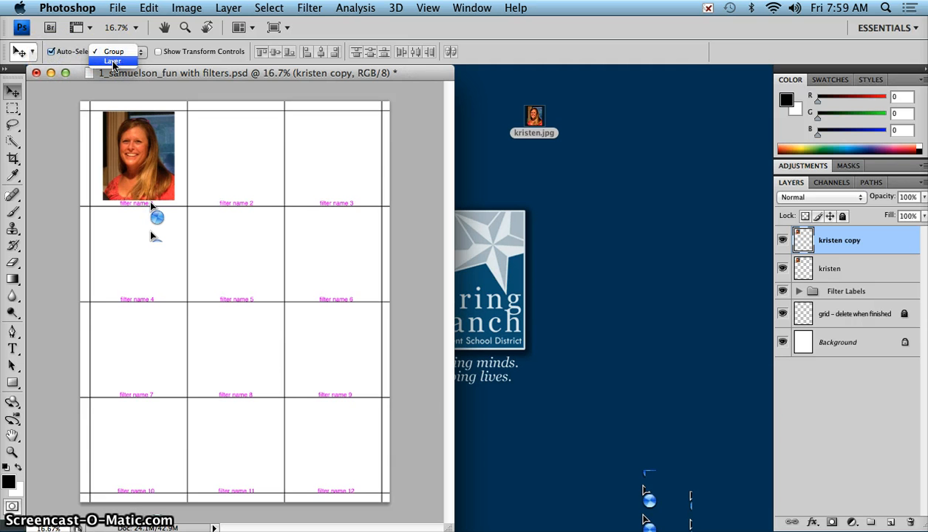
{"action": "left_click", "coordinate": [113, 62]}
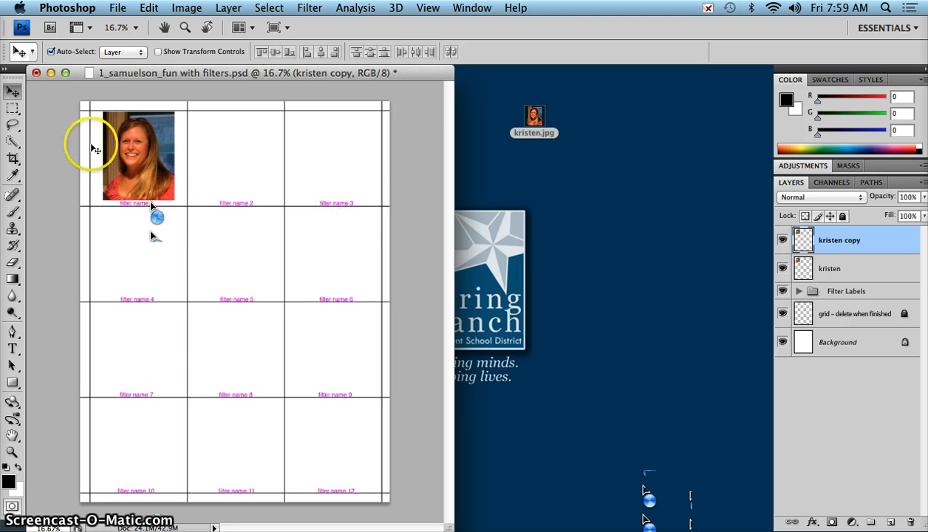
{"action": "left_click_drag", "start_coordinate": [127, 153], "coordinate": [219, 150]}
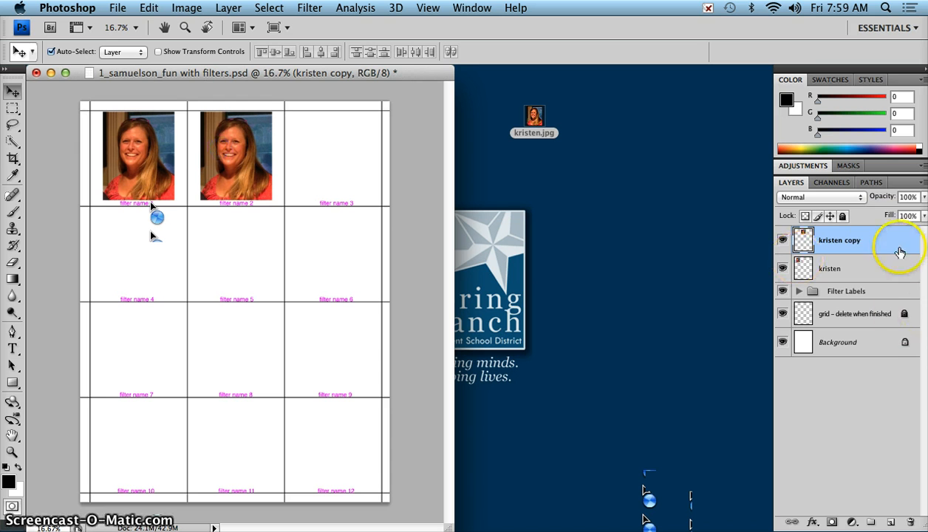
{"action": "left_click_drag", "start_coordinate": [887, 242], "coordinate": [893, 521]}
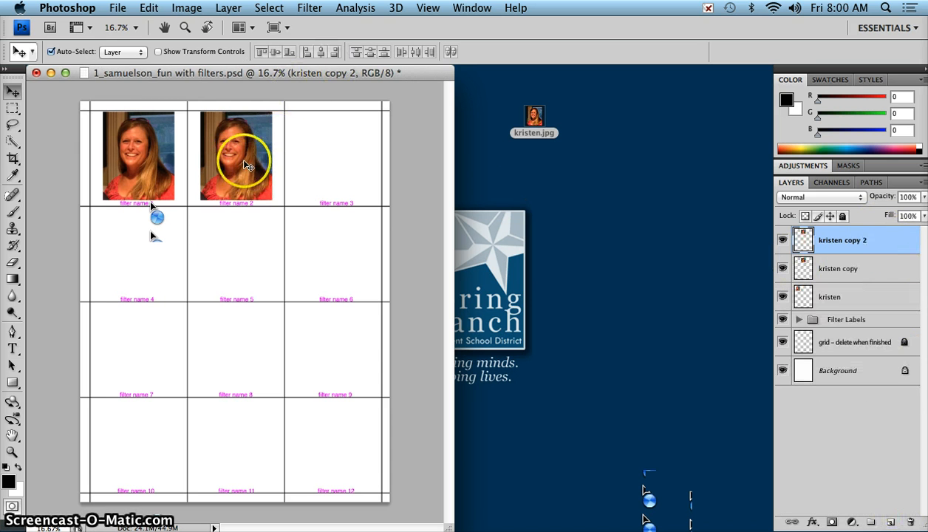
{"action": "left_click_drag", "start_coordinate": [236, 161], "coordinate": [336, 161]}
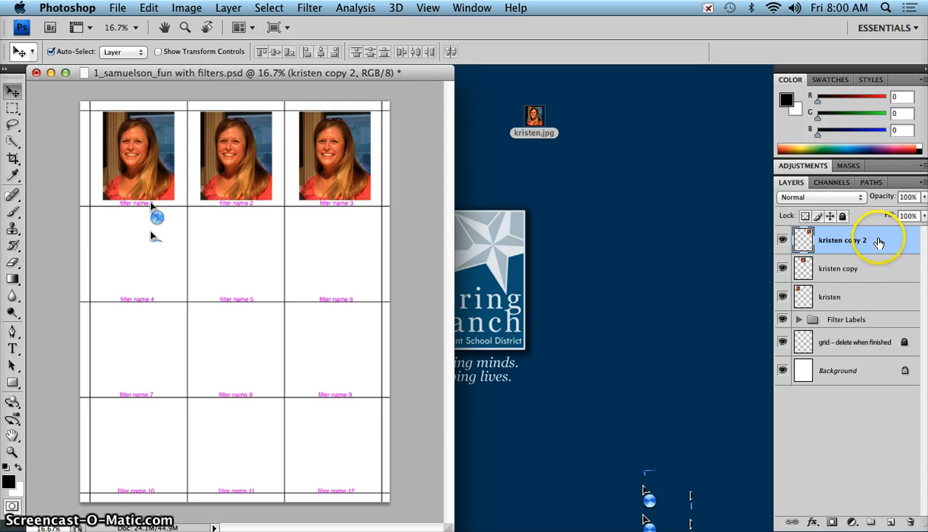
- Duplicate the three portrait layers together and move the copies down into the filter name 4, 5 and 6 cells
{"action": "left_click", "coordinate": [881, 298], "text": "shift"}
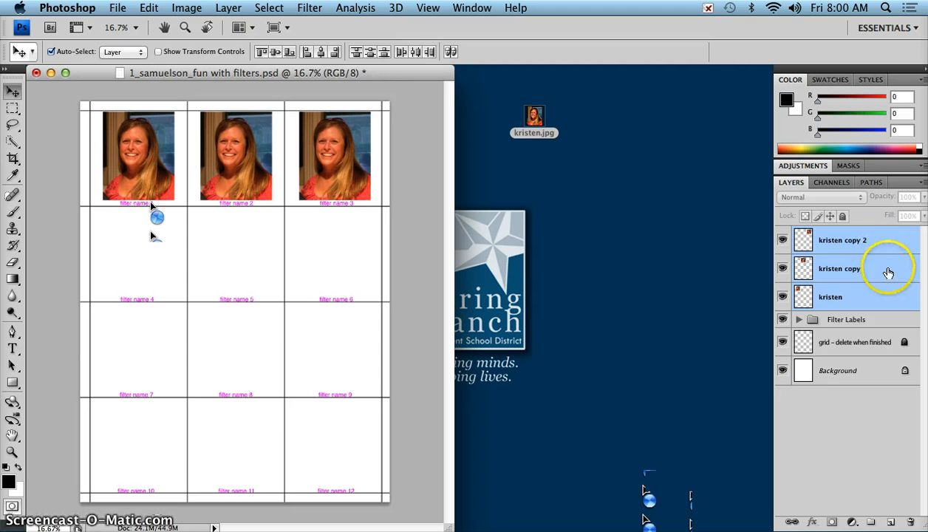
{"action": "left_click", "coordinate": [874, 242]}
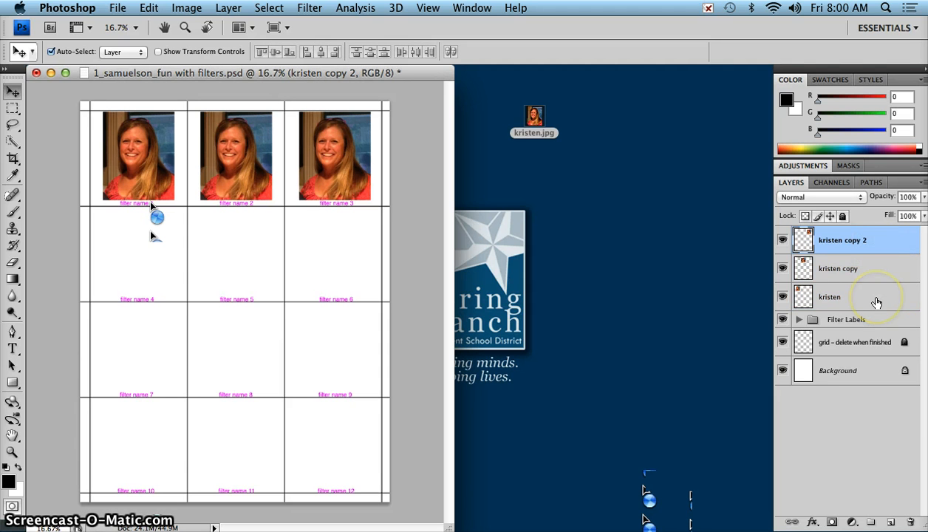
{"action": "left_click", "coordinate": [877, 299], "text": "shift"}
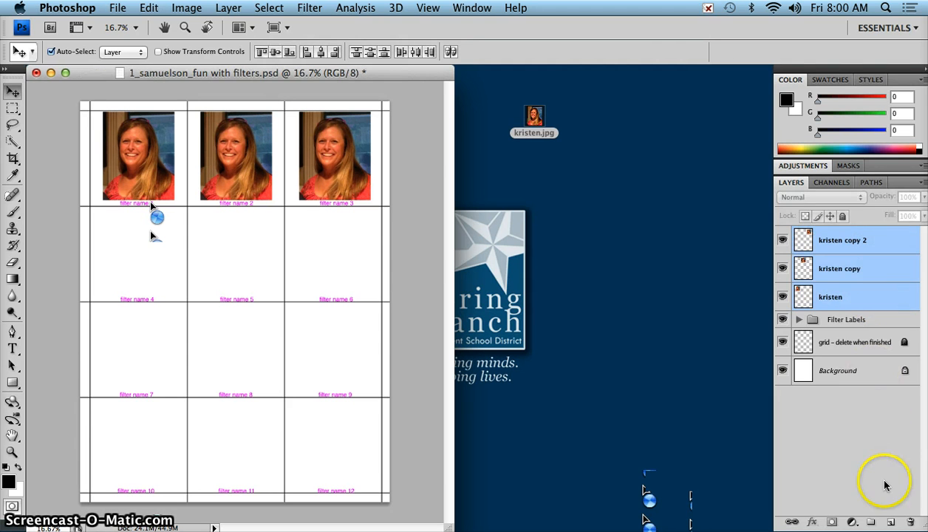
{"action": "left_click_drag", "start_coordinate": [879, 294], "coordinate": [889, 524]}
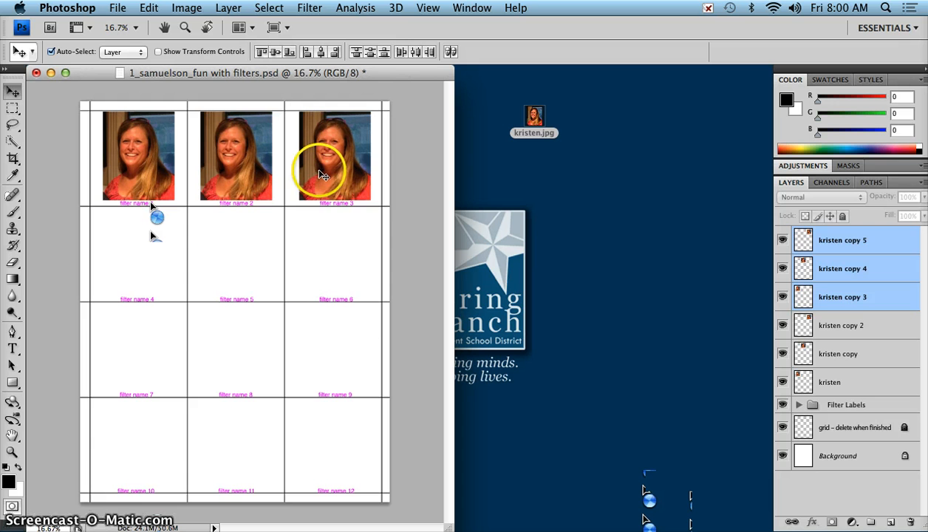
{"action": "left_click_drag", "start_coordinate": [319, 174], "coordinate": [321, 270]}
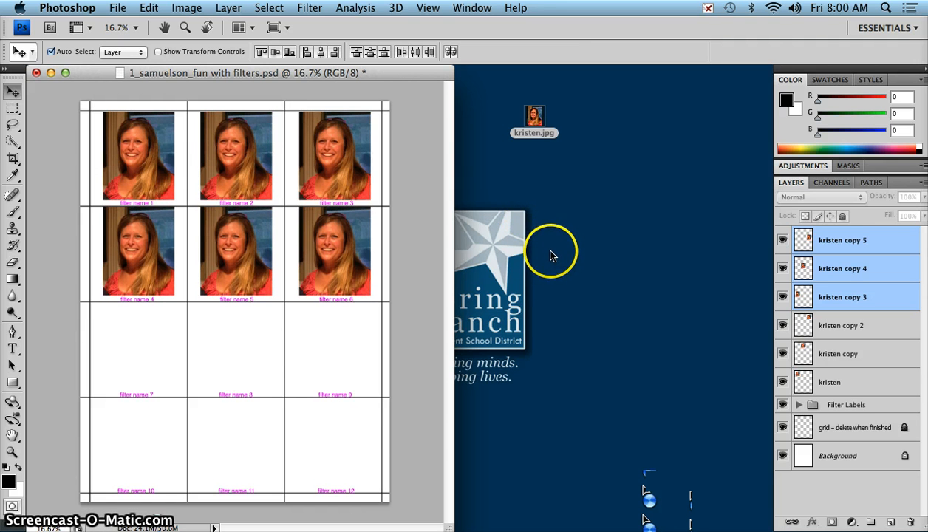
- Duplicate all six portrait layers together and move the copies down into the filter name 7 to filter name 12 cells
{"action": "left_click", "coordinate": [829, 381]}
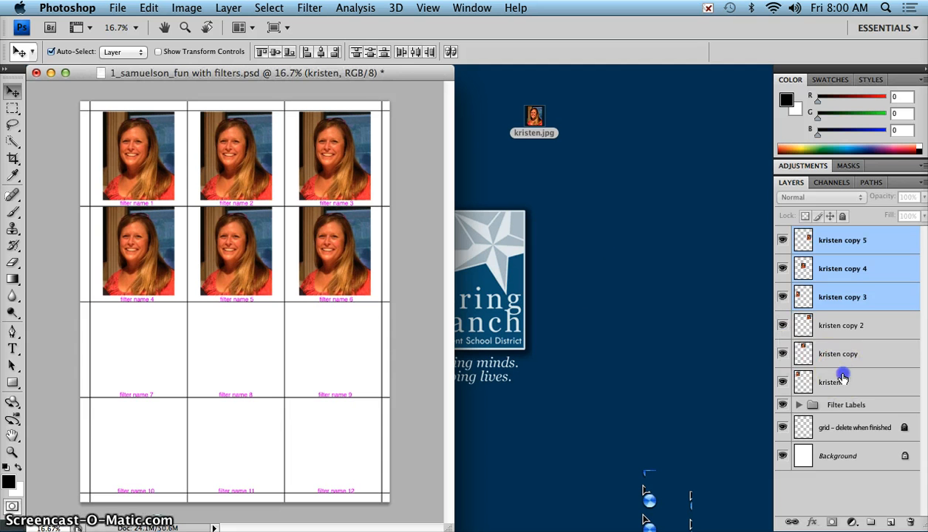
{"action": "left_click", "coordinate": [871, 240], "text": "shift"}
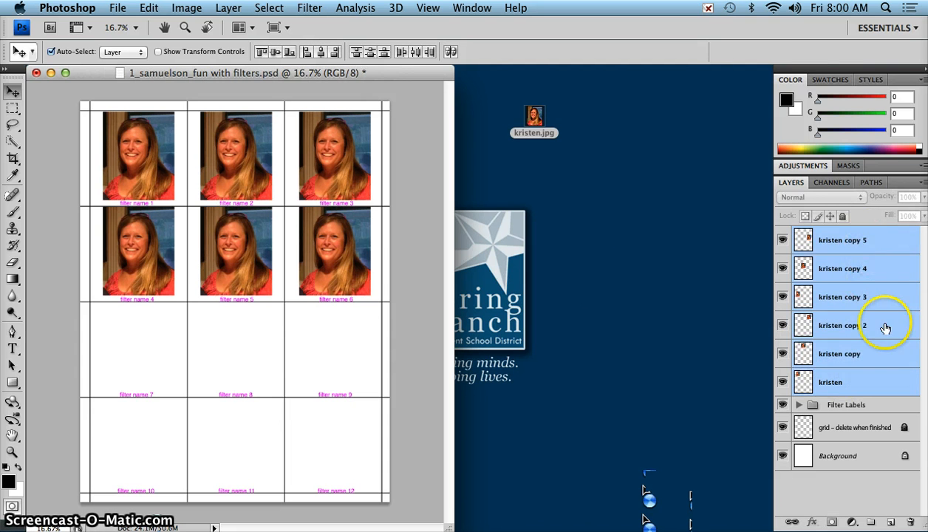
{"action": "left_click_drag", "start_coordinate": [886, 328], "coordinate": [890, 523]}
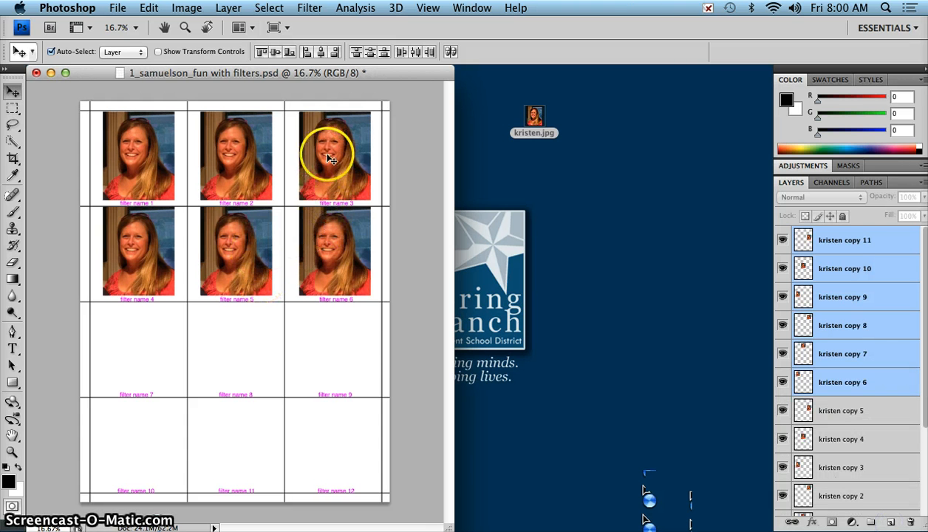
{"action": "left_click_drag", "start_coordinate": [330, 159], "coordinate": [323, 325]}
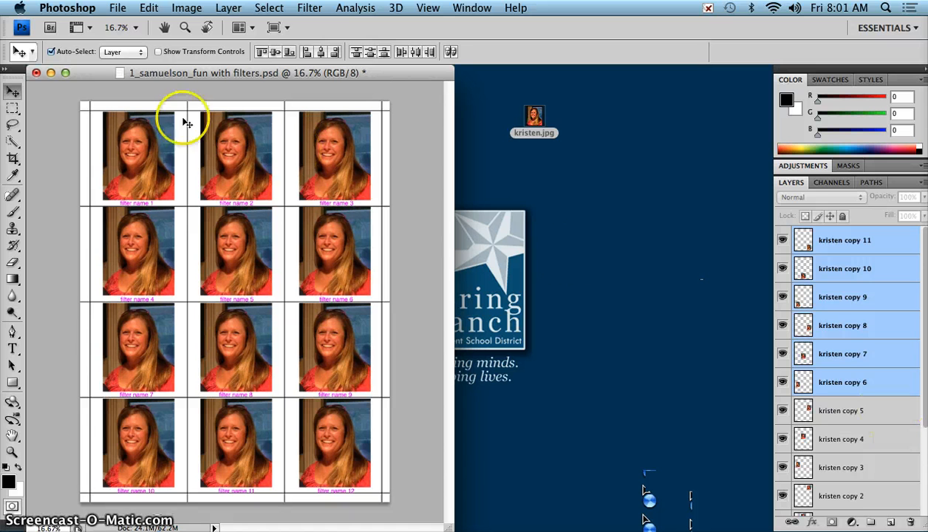
- Select the portraits in the filter name 1 to 4 cells one by one to check which layer each belongs to
{"action": "left_click", "coordinate": [127, 155]}
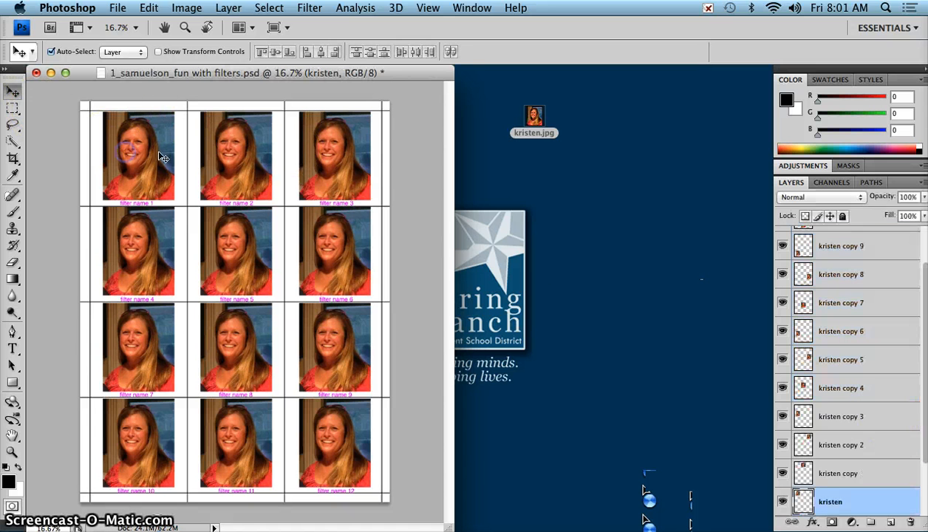
{"action": "left_click", "coordinate": [246, 152]}
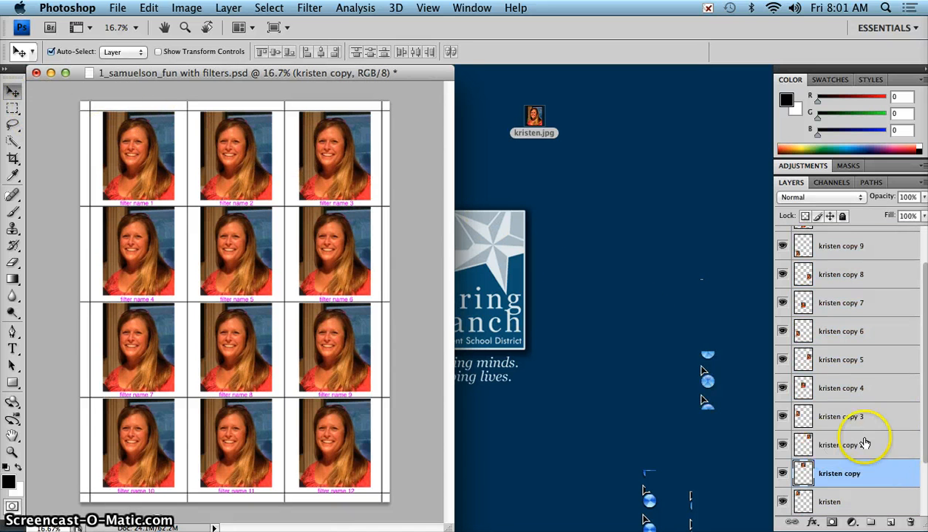
{"action": "left_click", "coordinate": [337, 181]}
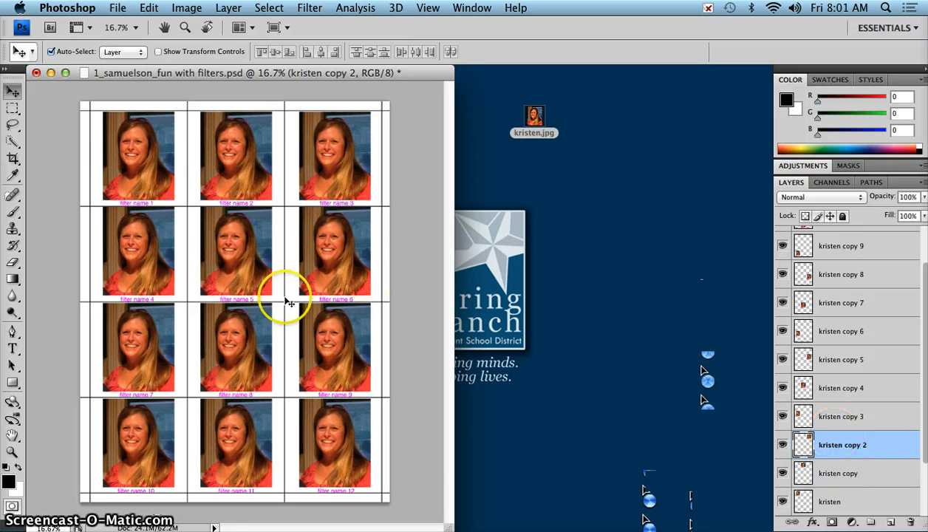
{"action": "left_click", "coordinate": [157, 270]}
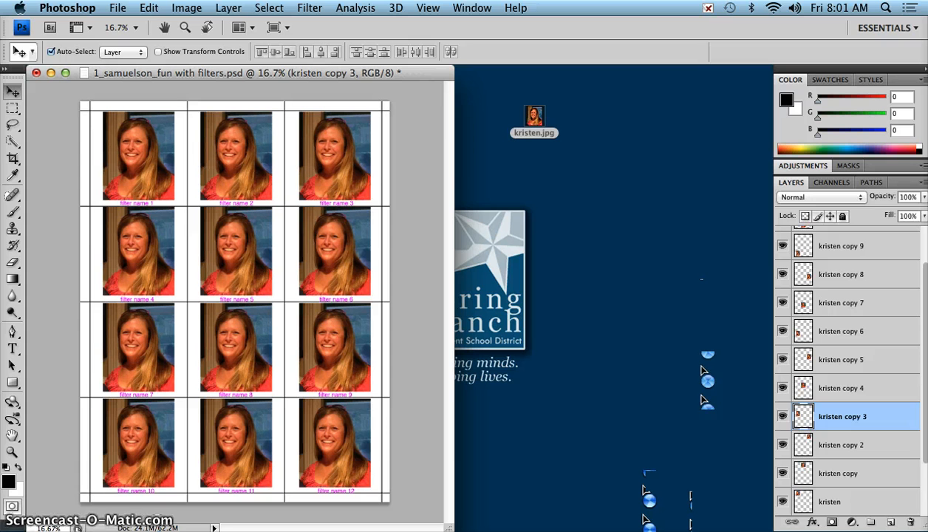
- Enlarge the document view to 50% and bring the whole filter name 1 portrait and its label into view
{"action": "key", "text": "super+plus"}
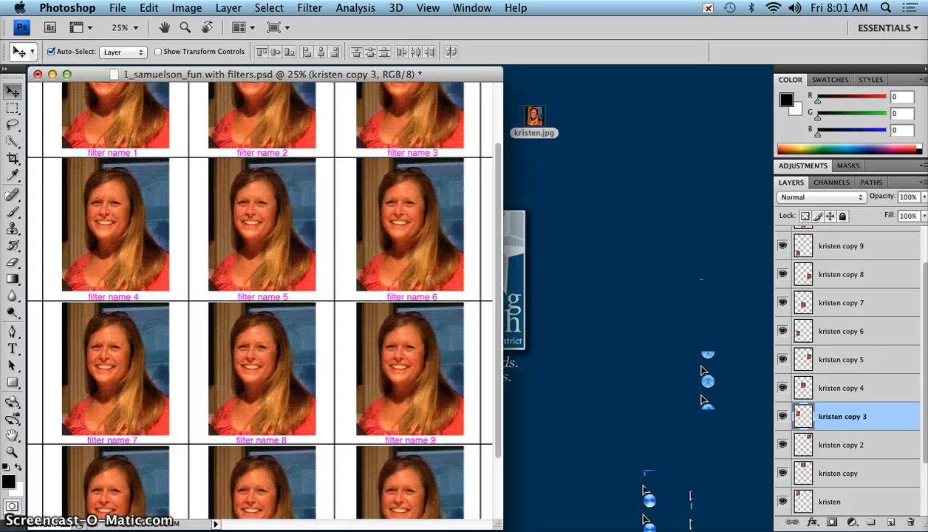
{"action": "key", "text": "super+plus"}
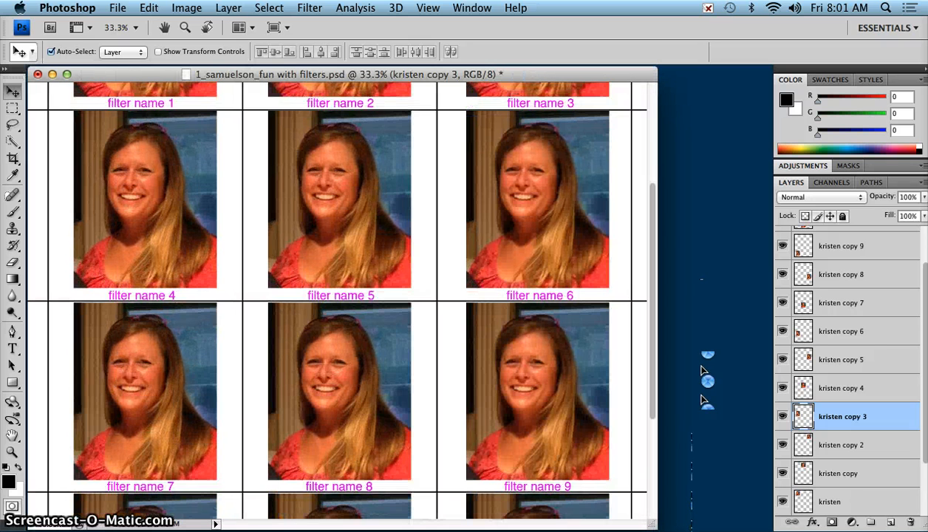
{"action": "key", "text": "super+plus"}
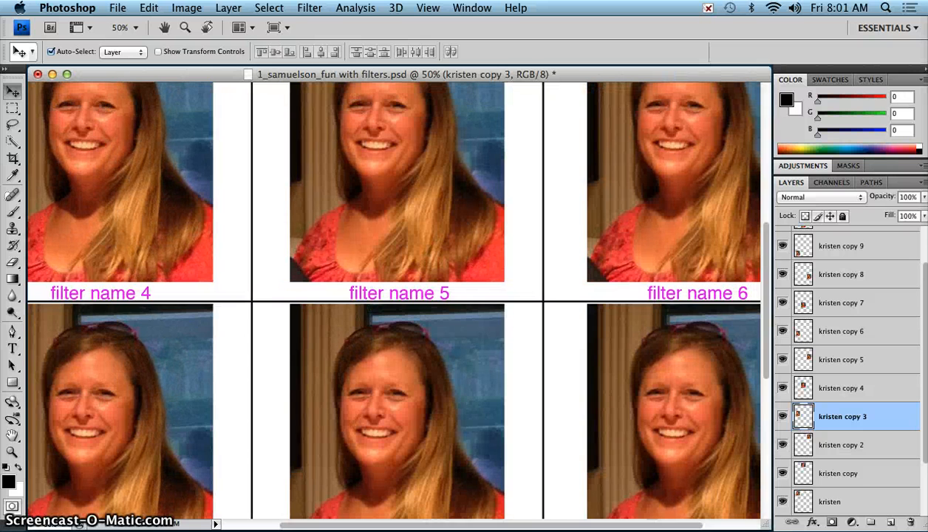
{"action": "scroll", "coordinate": [569, 252], "scroll_direction": "down", "scroll_amount": 1}
{"action": "scroll", "coordinate": [447, 340], "scroll_direction": "up", "scroll_amount": 10}
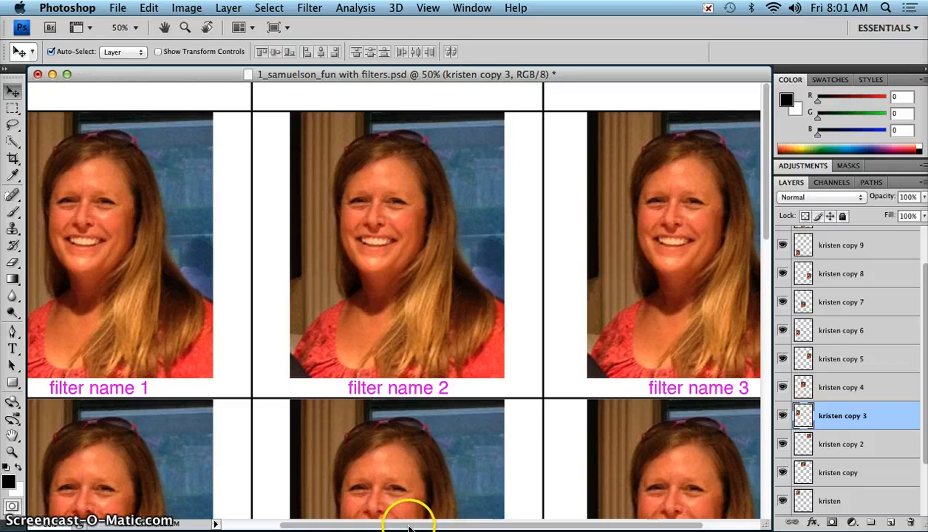
{"action": "scroll", "coordinate": [356, 527], "scroll_direction": "left", "scroll_amount": 3}
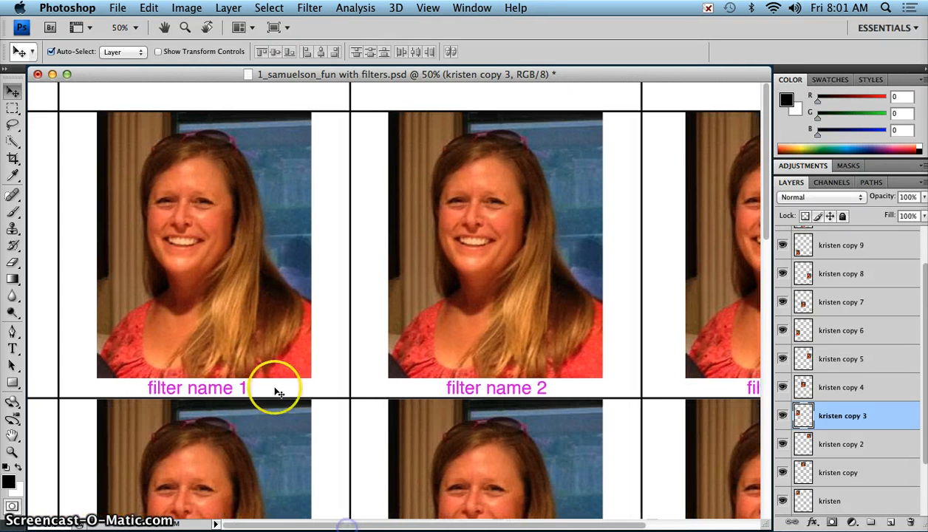
- Select the filter name 1 portrait and open the Artistic filter Watercolor for it
{"action": "left_click", "coordinate": [221, 284]}
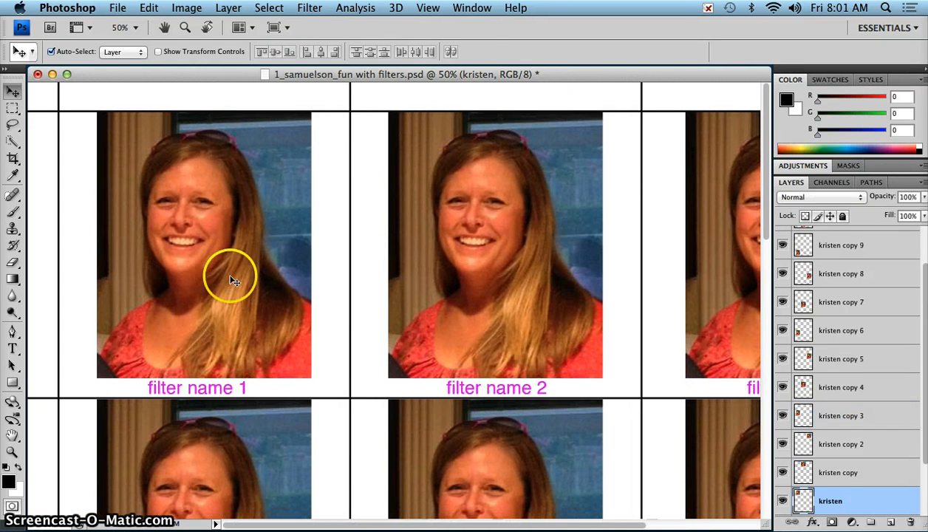
{"action": "left_click", "coordinate": [309, 9]}
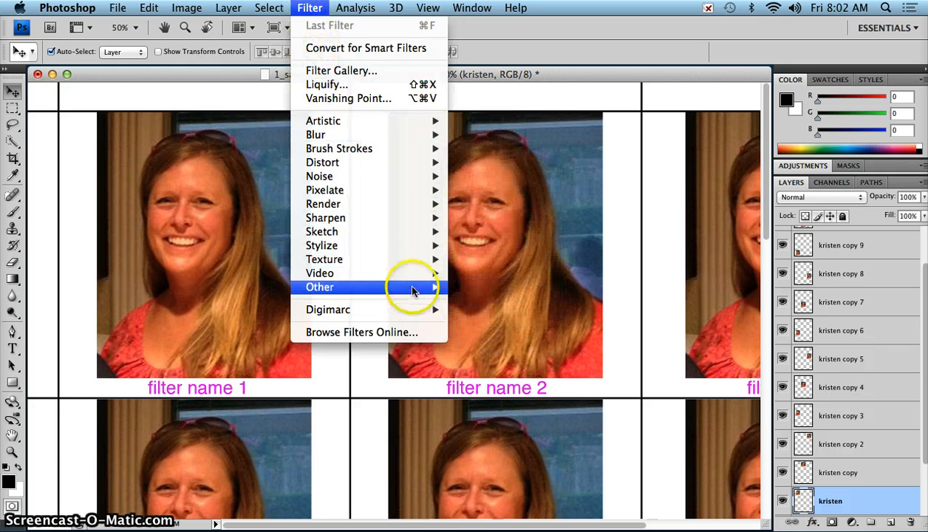
{"action": "mouse_move", "coordinate": [415, 122]}
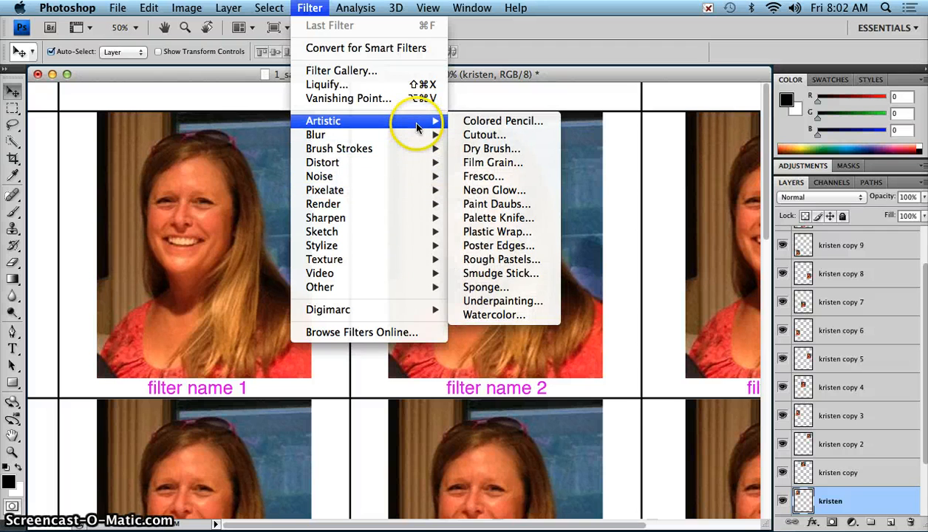
{"action": "mouse_move", "coordinate": [404, 137]}
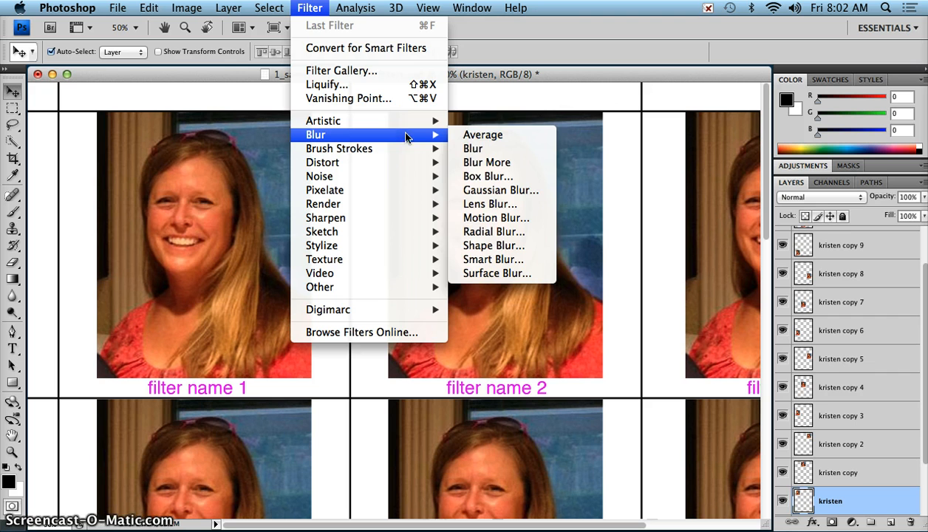
{"action": "left_click", "coordinate": [424, 123]}
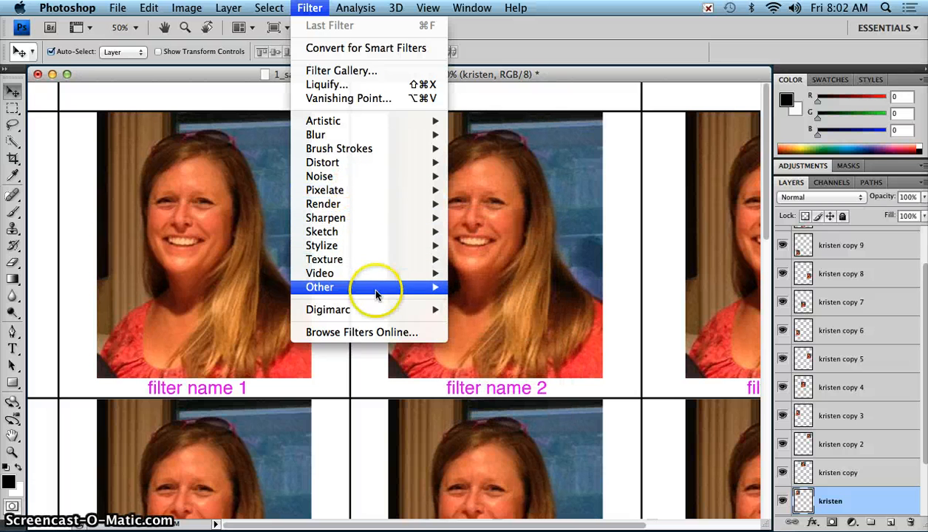
{"action": "mouse_move", "coordinate": [369, 278]}
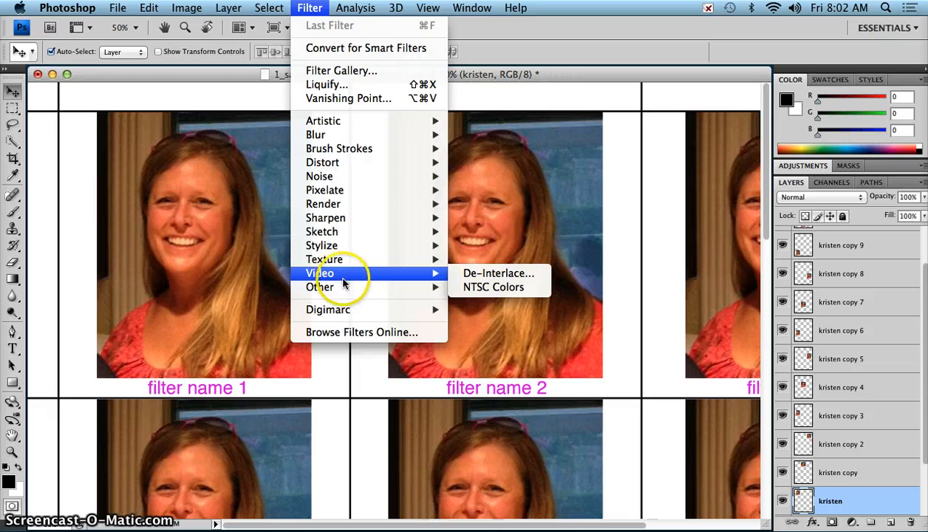
{"action": "mouse_move", "coordinate": [342, 288]}
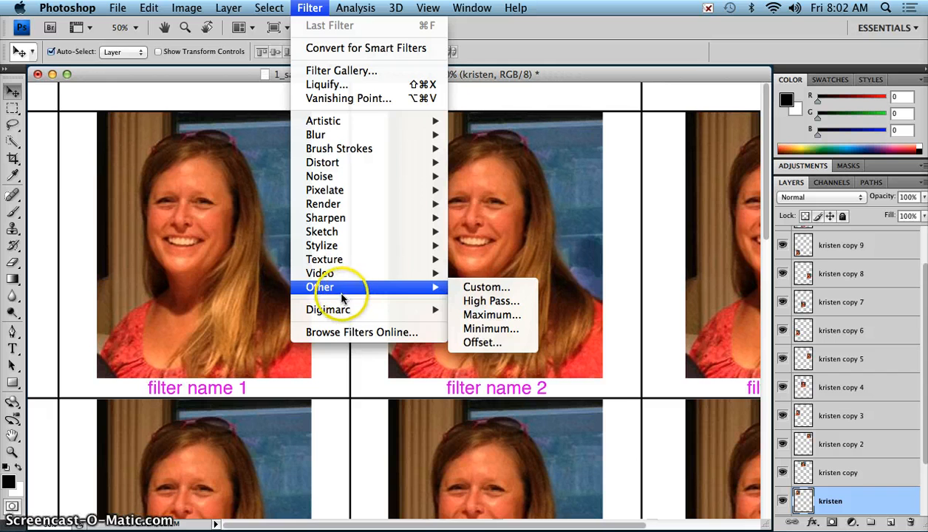
{"action": "mouse_move", "coordinate": [347, 315]}
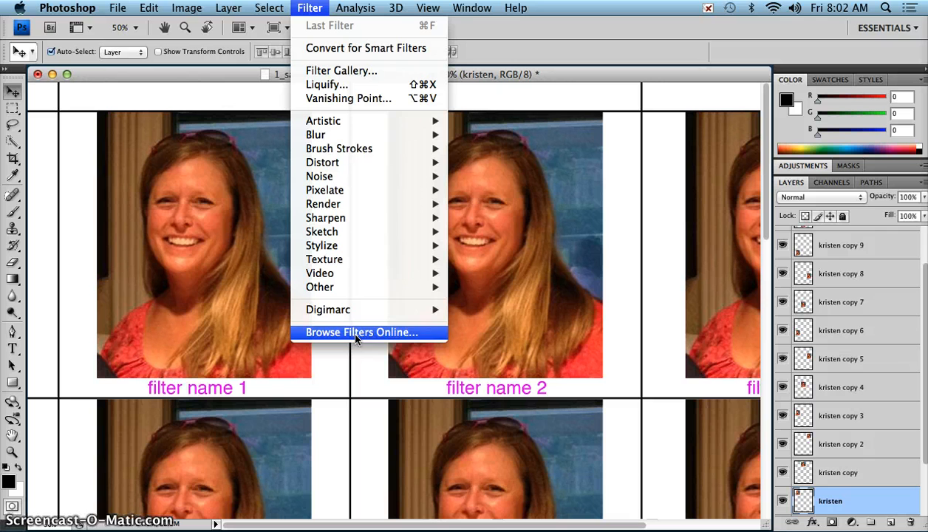
{"action": "mouse_move", "coordinate": [369, 259]}
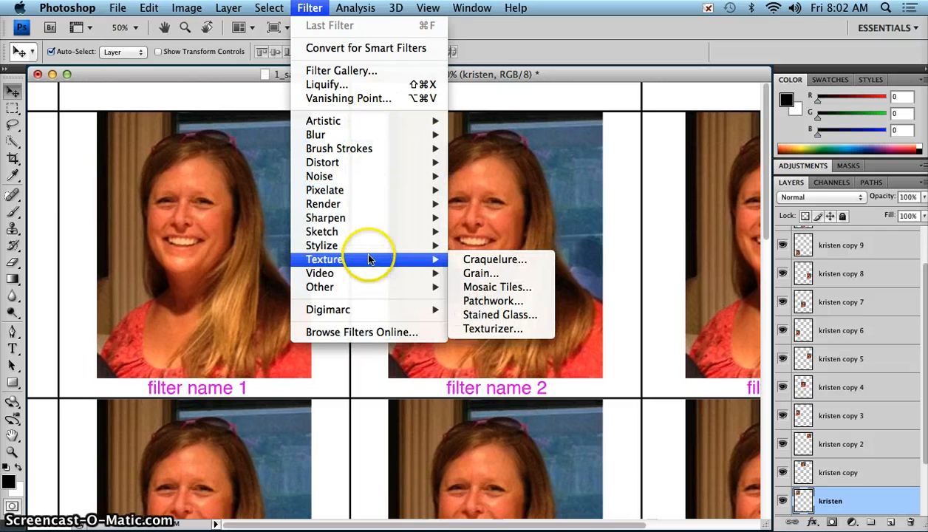
{"action": "mouse_move", "coordinate": [381, 122]}
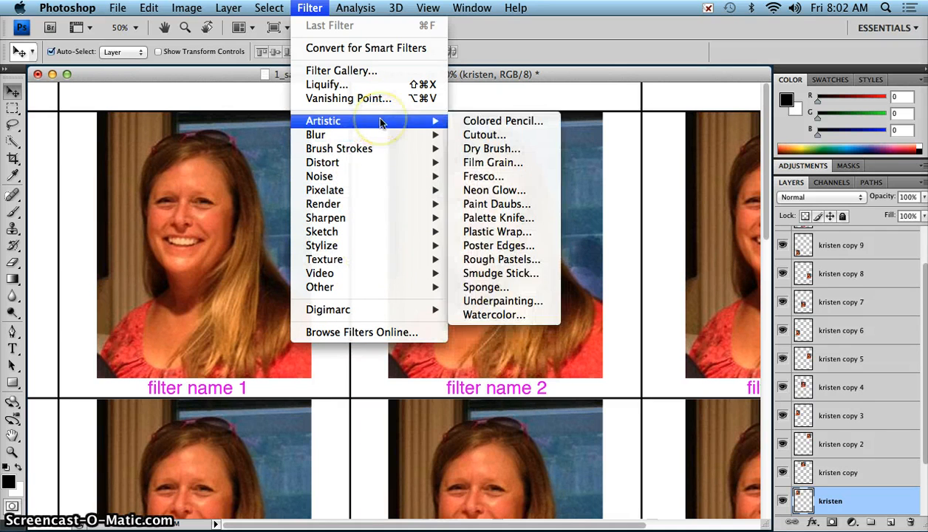
{"action": "left_click", "coordinate": [334, 121]}
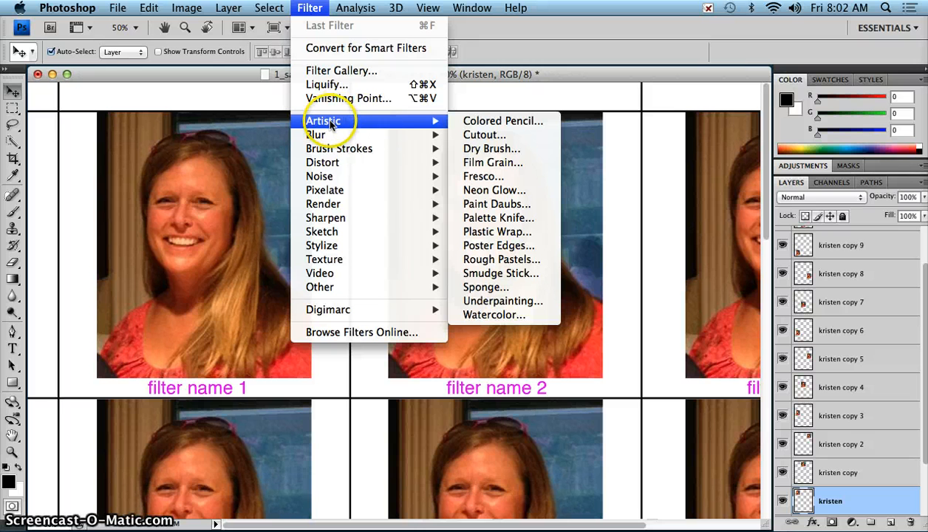
{"action": "left_click", "coordinate": [484, 316]}
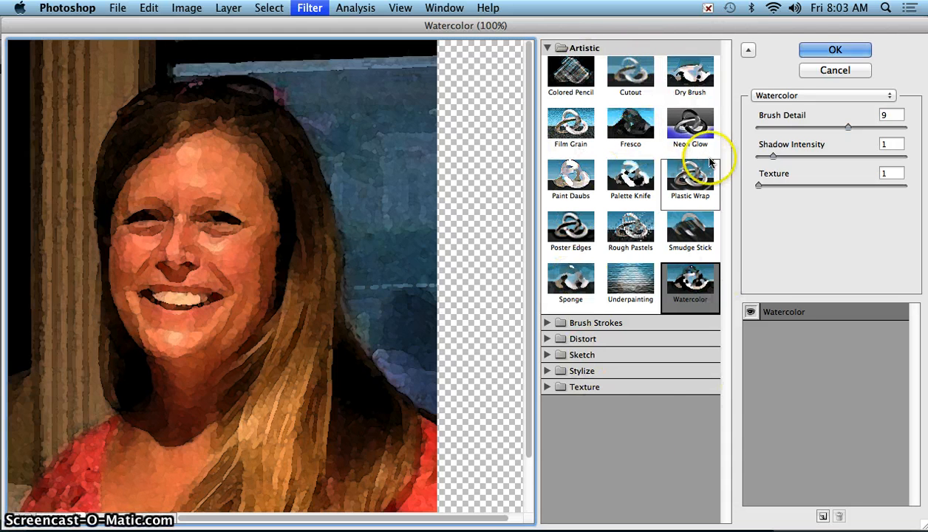
- Preview other Artistic filters on the portrait, such as Colored Pencil, Dry Brush, Neon Glow, Paint Daubs and Poster Edges, and return to Watercolor
{"action": "left_click", "coordinate": [570, 74]}
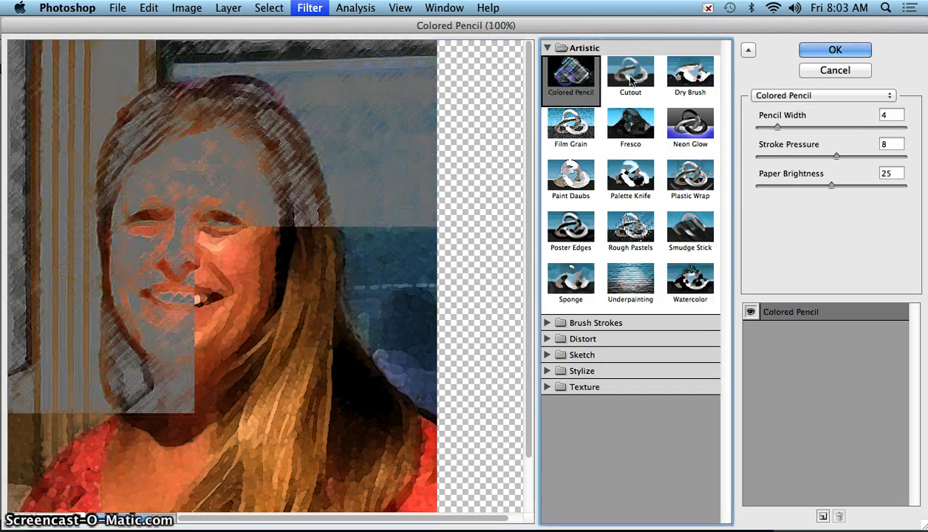
{"action": "left_click", "coordinate": [630, 77]}
{"action": "left_click", "coordinate": [687, 76]}
{"action": "left_click", "coordinate": [569, 129]}
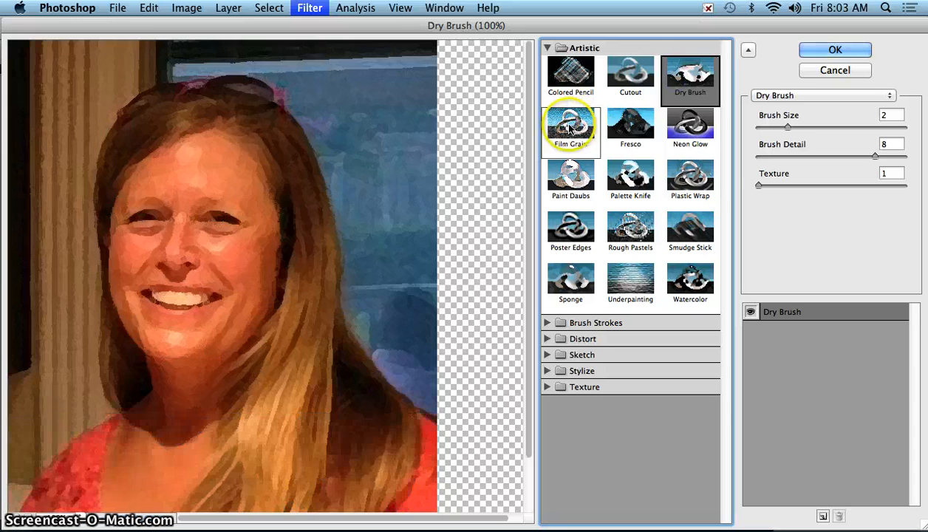
{"action": "left_click", "coordinate": [630, 122]}
{"action": "left_click", "coordinate": [690, 122]}
{"action": "left_click", "coordinate": [687, 172]}
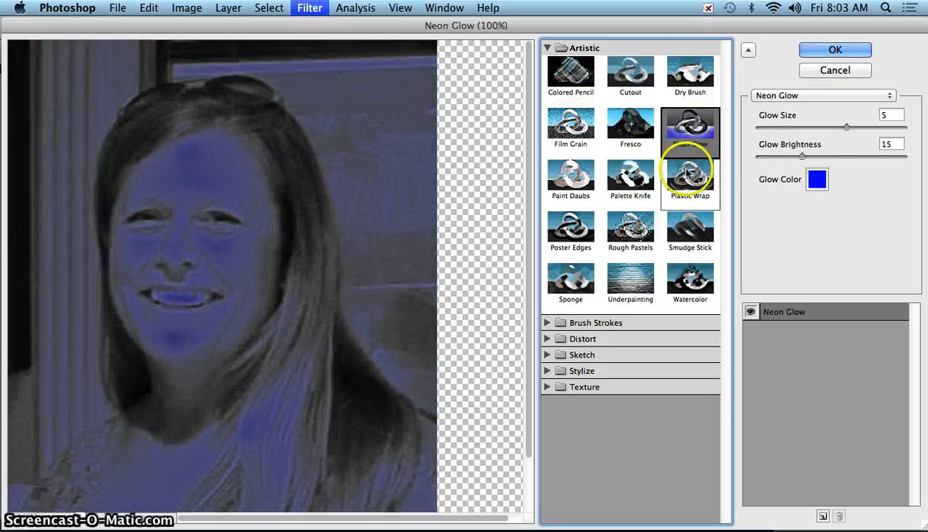
{"action": "left_click", "coordinate": [645, 179]}
{"action": "left_click", "coordinate": [570, 179]}
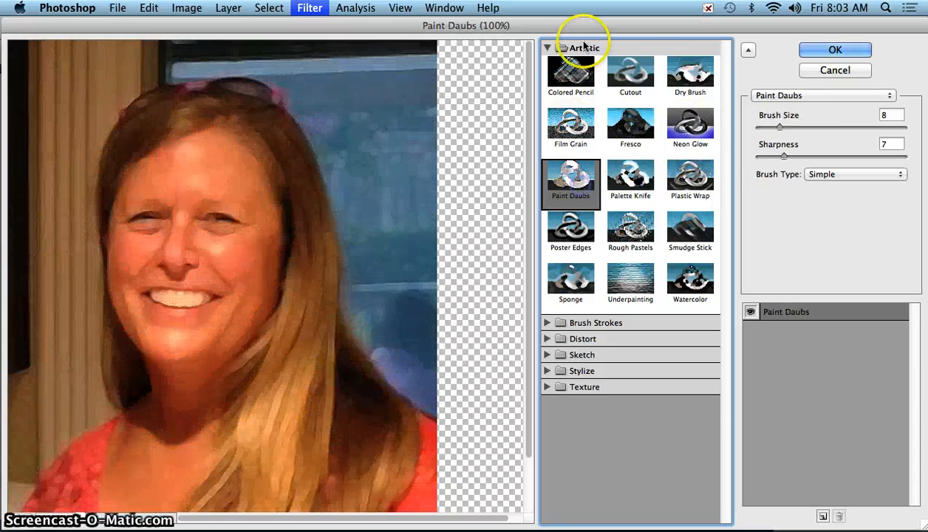
{"action": "left_click", "coordinate": [578, 235]}
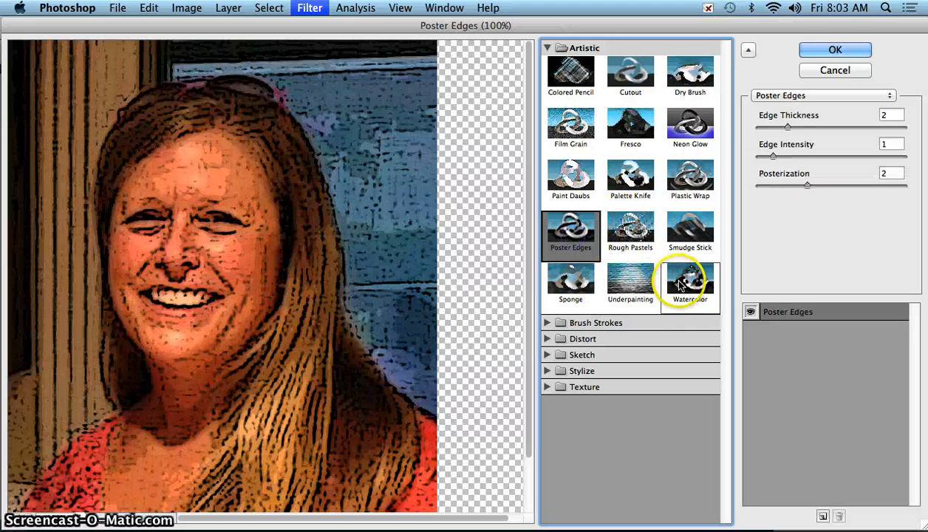
{"action": "left_click", "coordinate": [682, 283]}
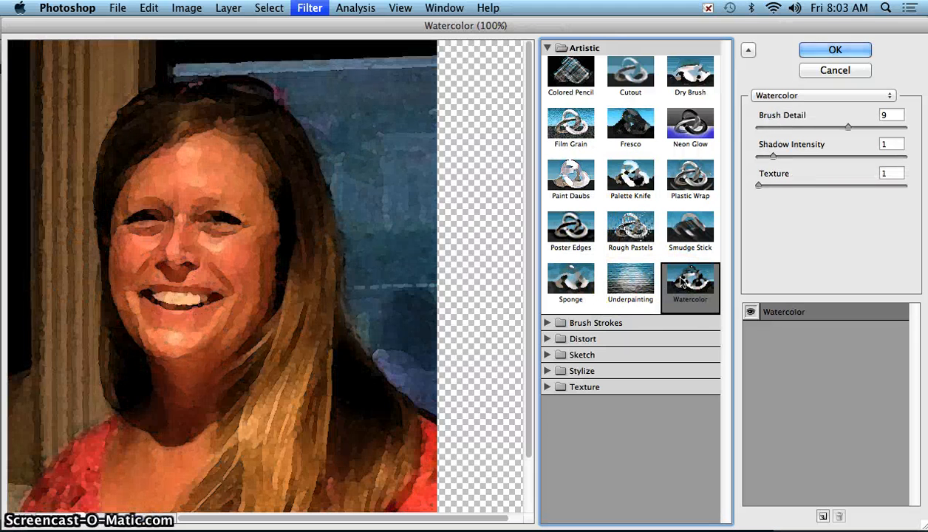
- Examine the Brush Strokes filters in the gallery and bring the Artistic group back into view
{"action": "left_click", "coordinate": [549, 47]}
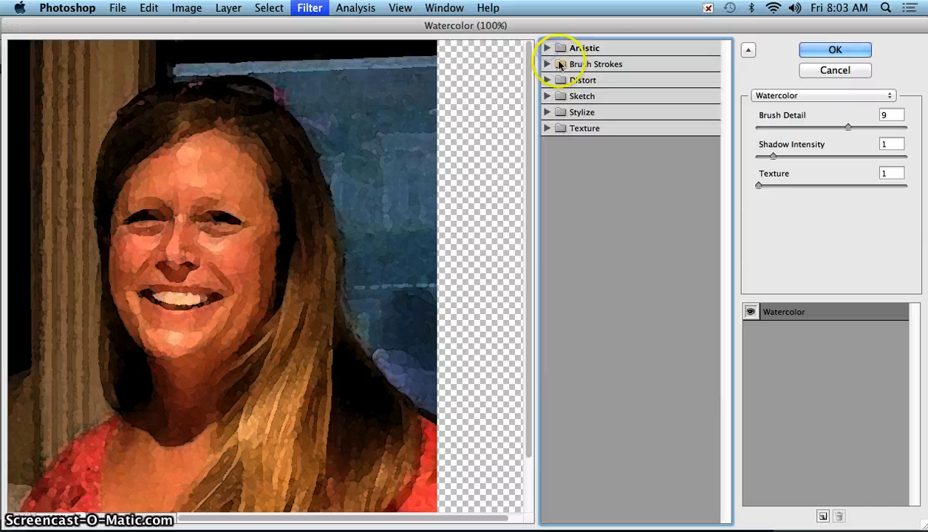
{"action": "left_click", "coordinate": [547, 64]}
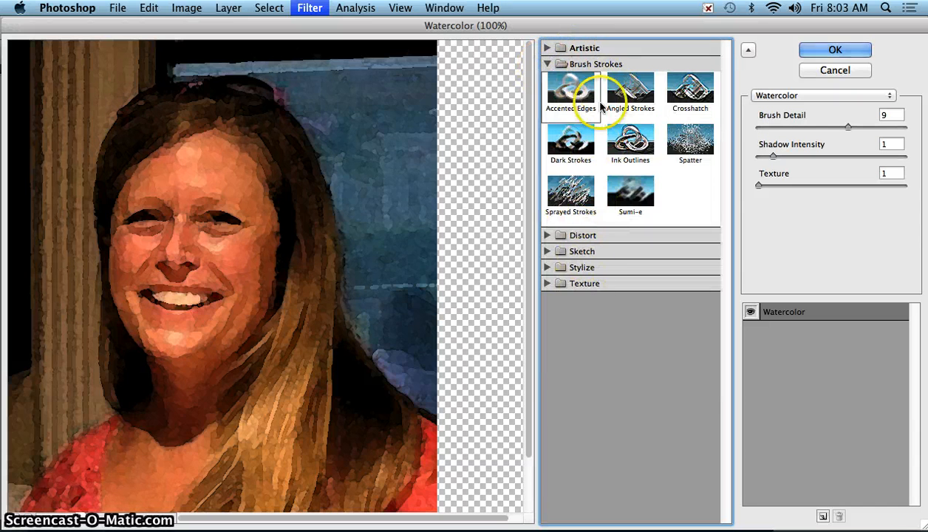
{"action": "left_click", "coordinate": [548, 47]}
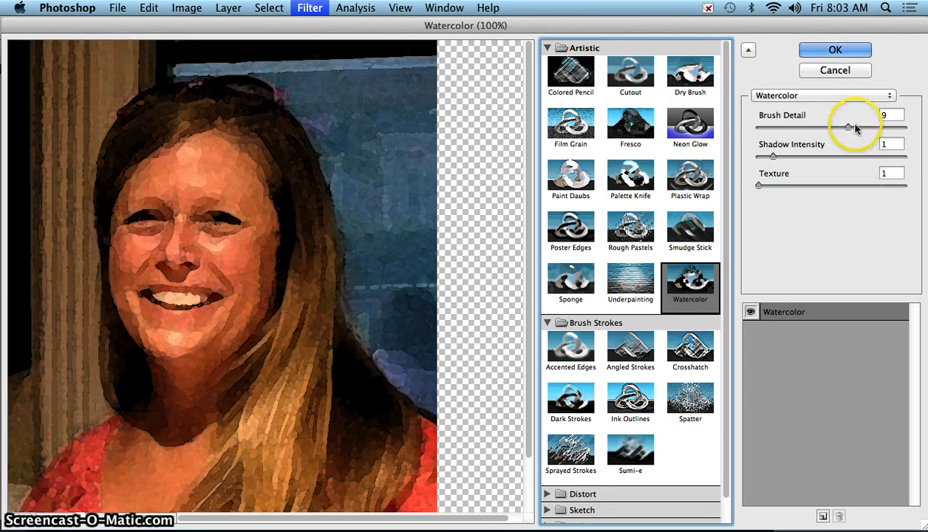
- Apply the Watercolor filter with brush detail 9, shadow intensity 1 and texture 2
{"action": "left_click_drag", "start_coordinate": [849, 130], "coordinate": [844, 129]}
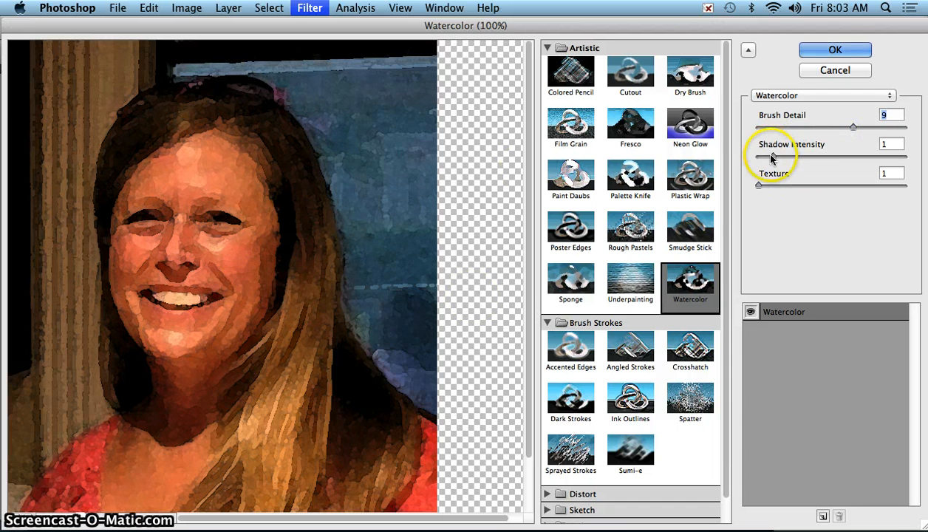
{"action": "mouse_move", "coordinate": [771, 157]}
{"action": "left_mouse_down"}
{"action": "mouse_move", "coordinate": [788, 157]}
{"action": "mouse_move", "coordinate": [771, 159]}
{"action": "left_mouse_up"}
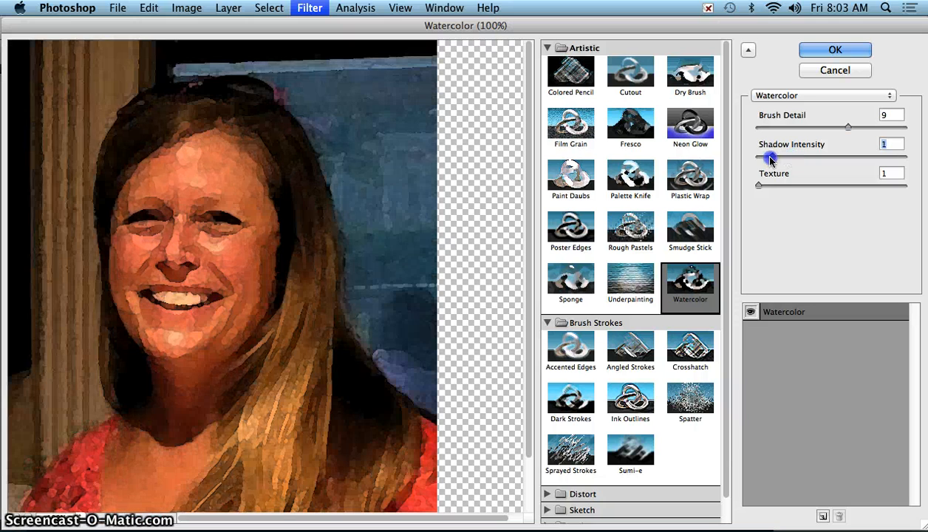
{"action": "left_click", "coordinate": [760, 187]}
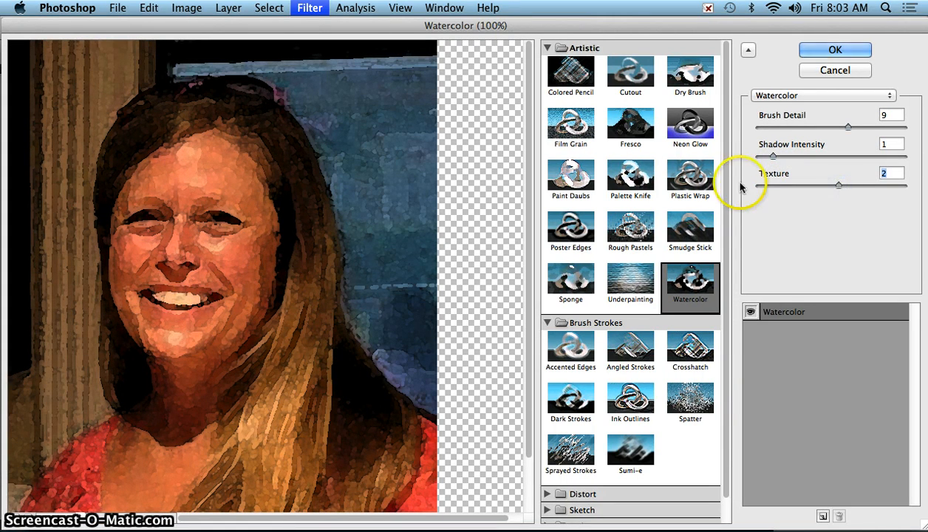
{"action": "left_click", "coordinate": [835, 50]}
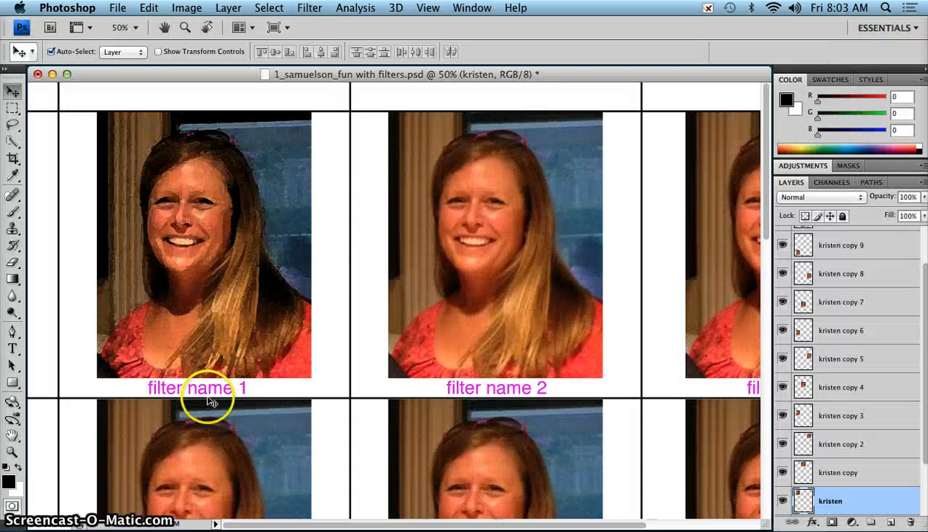
- Replace the filter name 1 label under the filtered portrait with the text "Watercolor"
{"action": "scroll", "coordinate": [926, 297], "scroll_direction": "down", "scroll_amount": 3}
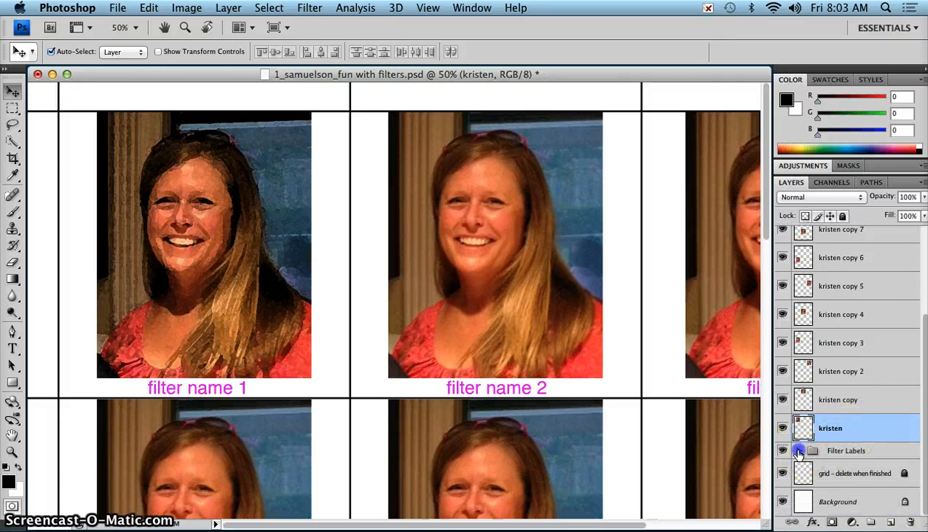
{"action": "left_click", "coordinate": [798, 451]}
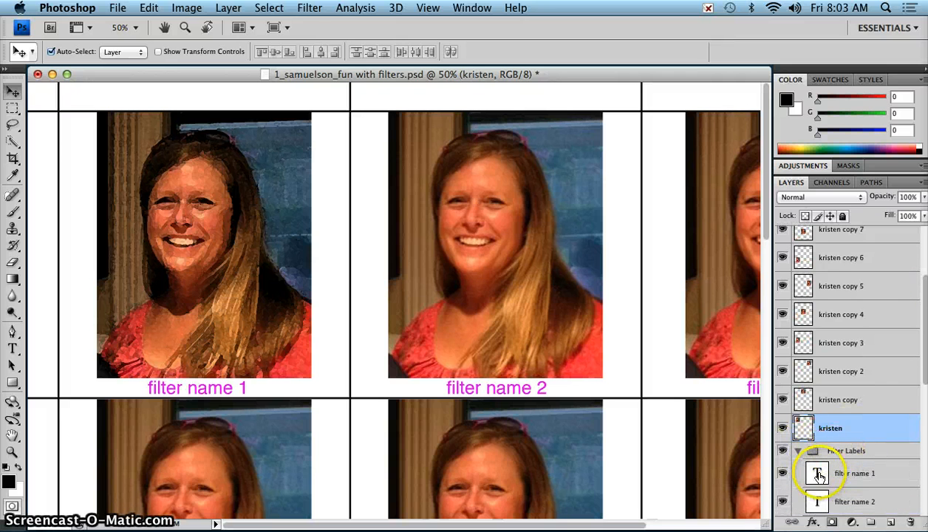
{"action": "double_click", "coordinate": [818, 473]}
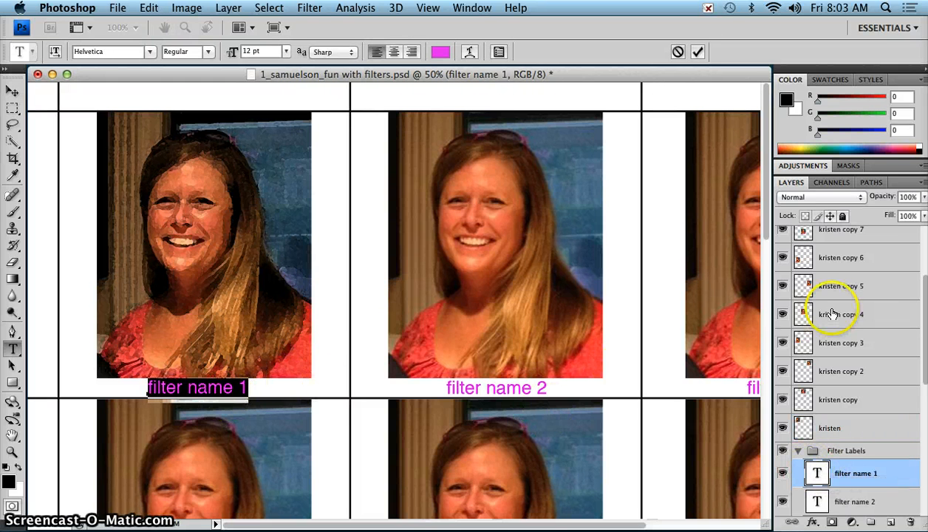
{"action": "type", "text": "Watercolor"}
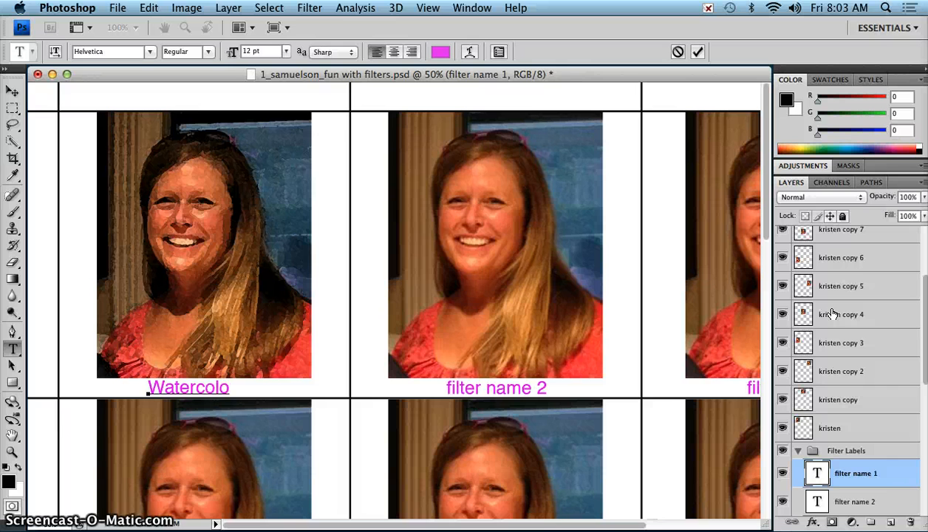
{"action": "left_click", "coordinate": [13, 90]}
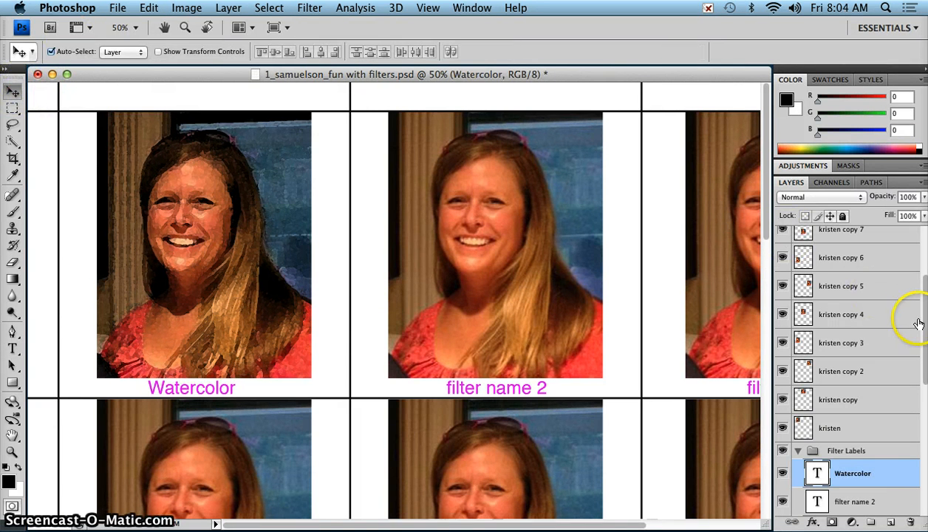
- Outline a zigzag-edged area over the upper-left half of the second portrait in the top row with the Polygonal Lasso, on that portrait's layer
{"action": "left_click_drag", "start_coordinate": [924, 322], "coordinate": [918, 251]}
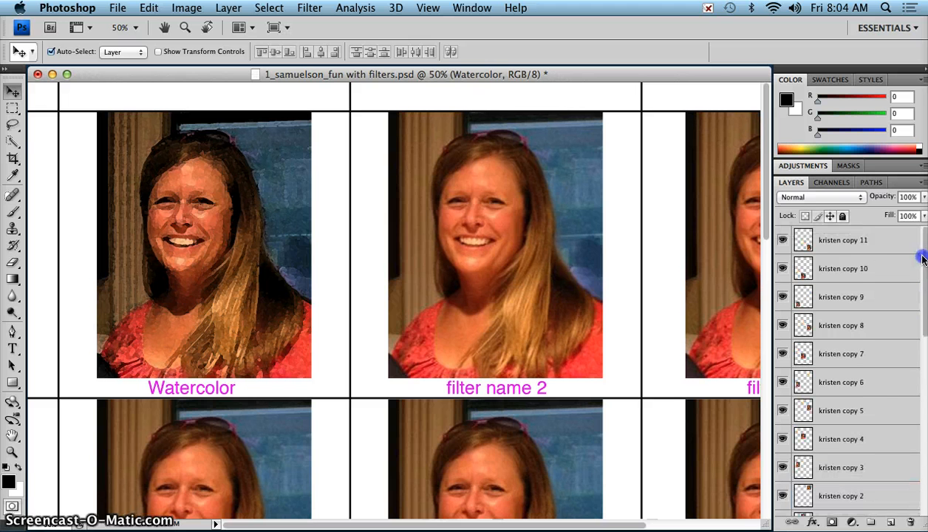
{"action": "left_click", "coordinate": [484, 272]}
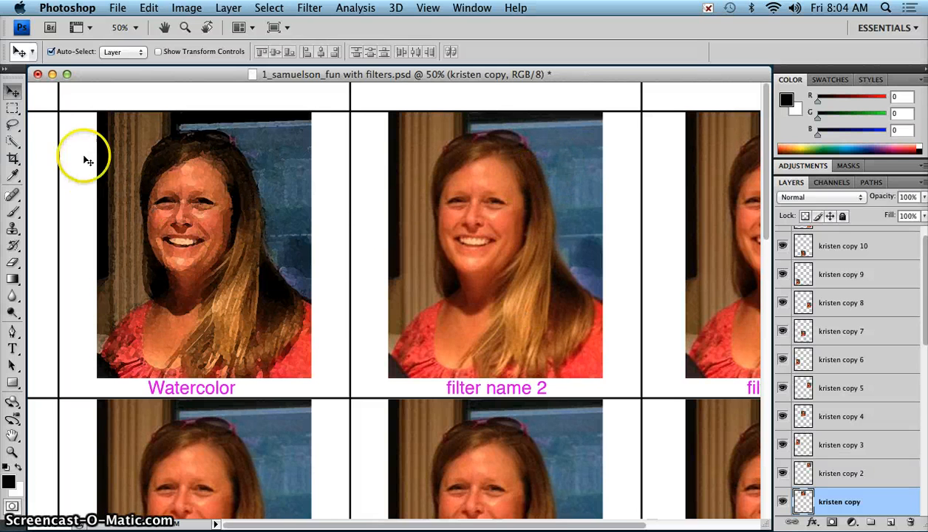
{"action": "left_click", "coordinate": [12, 127]}
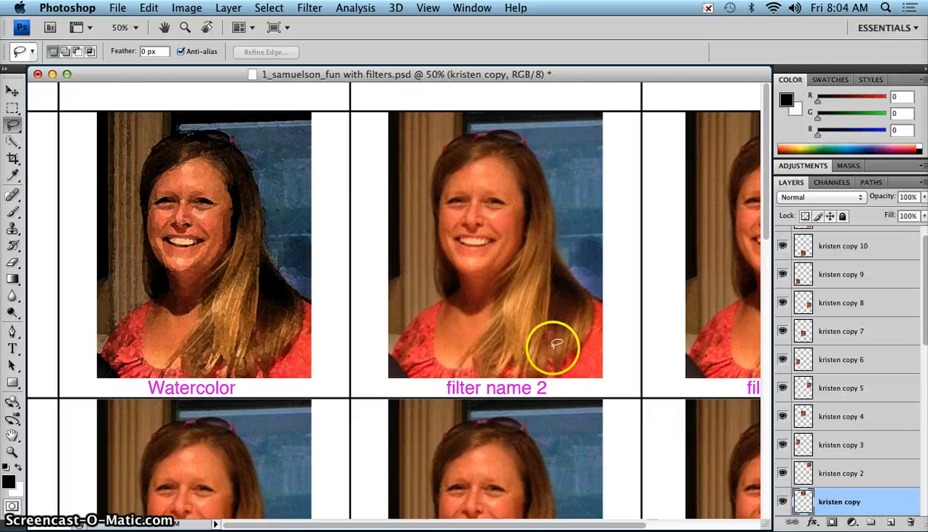
{"action": "left_click", "coordinate": [9, 127]}
{"action": "left_click", "coordinate": [44, 137]}
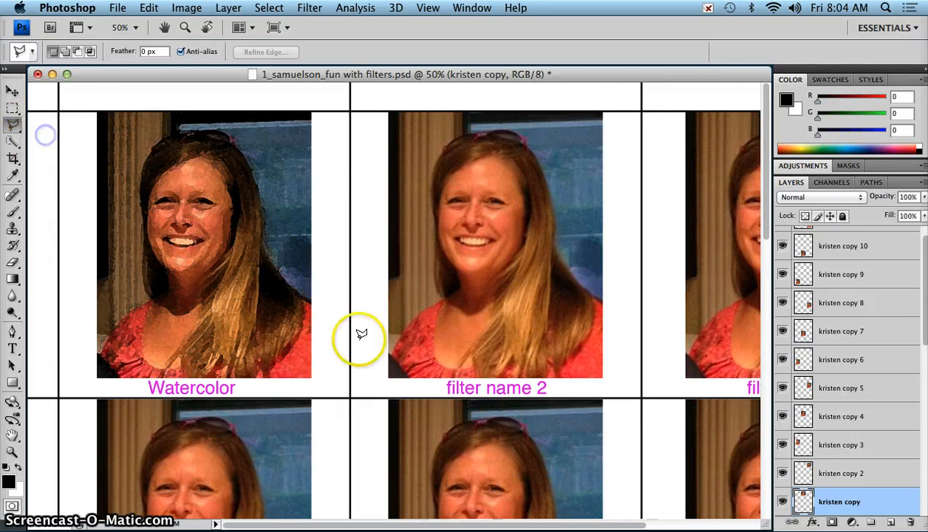
{"action": "left_click", "coordinate": [390, 375]}
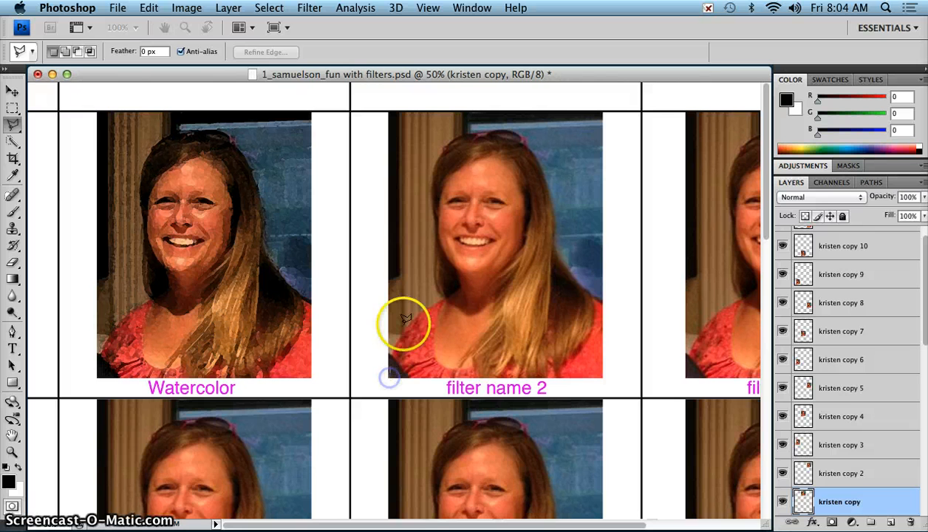
{"action": "left_click", "coordinate": [493, 336]}
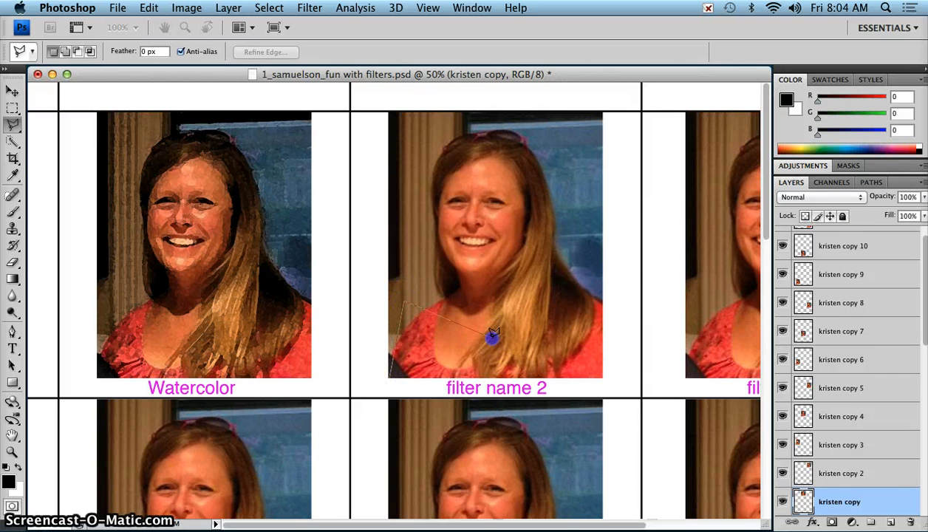
{"action": "left_click", "coordinate": [475, 253]}
{"action": "left_click", "coordinate": [554, 271]}
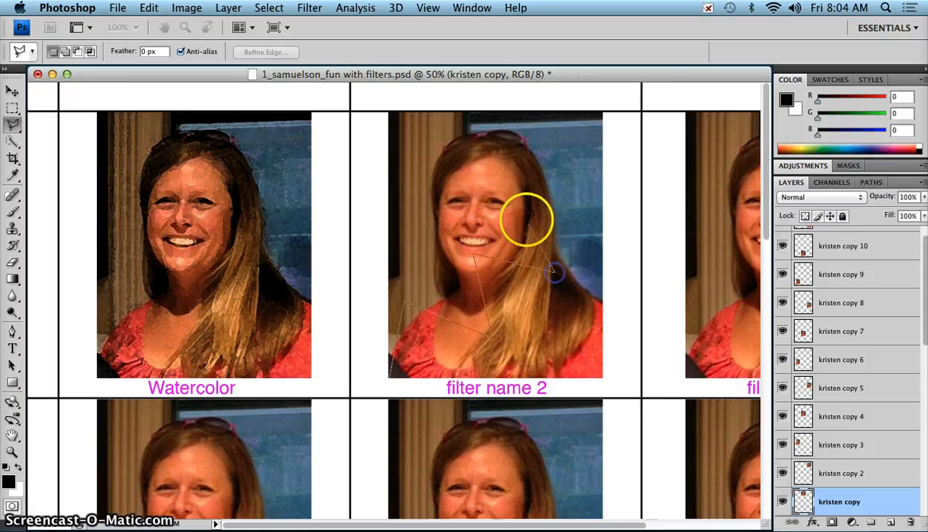
{"action": "left_click", "coordinate": [510, 187]}
{"action": "left_click", "coordinate": [593, 198]}
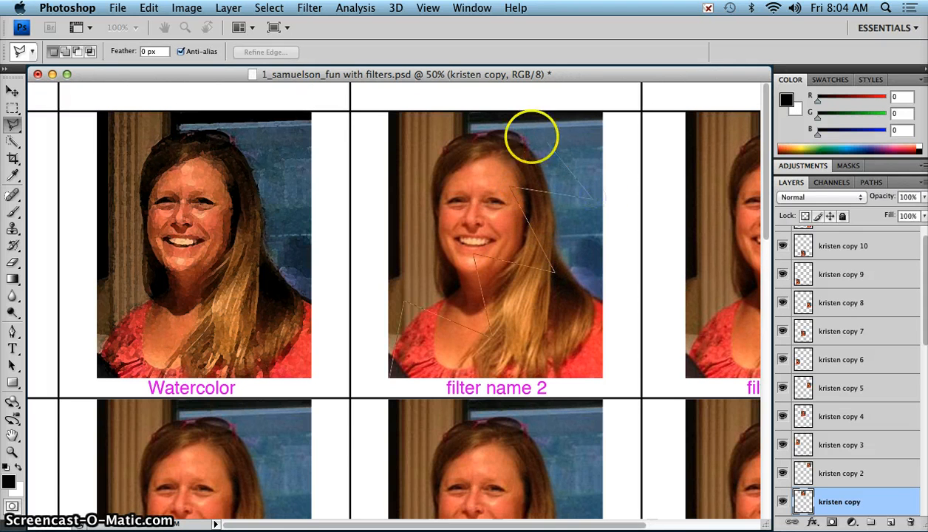
{"action": "left_click", "coordinate": [603, 115]}
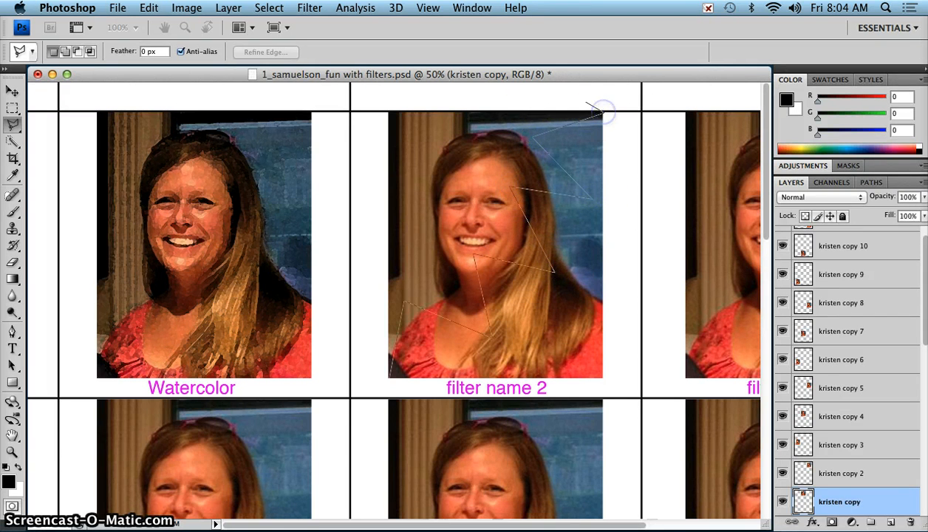
{"action": "left_click", "coordinate": [535, 99]}
{"action": "left_click", "coordinate": [380, 104]}
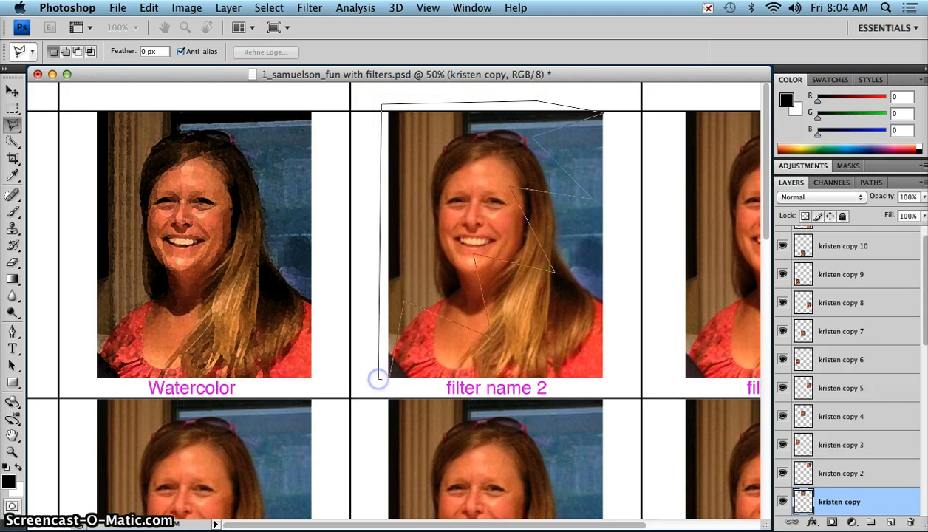
{"action": "double_click", "coordinate": [388, 378]}
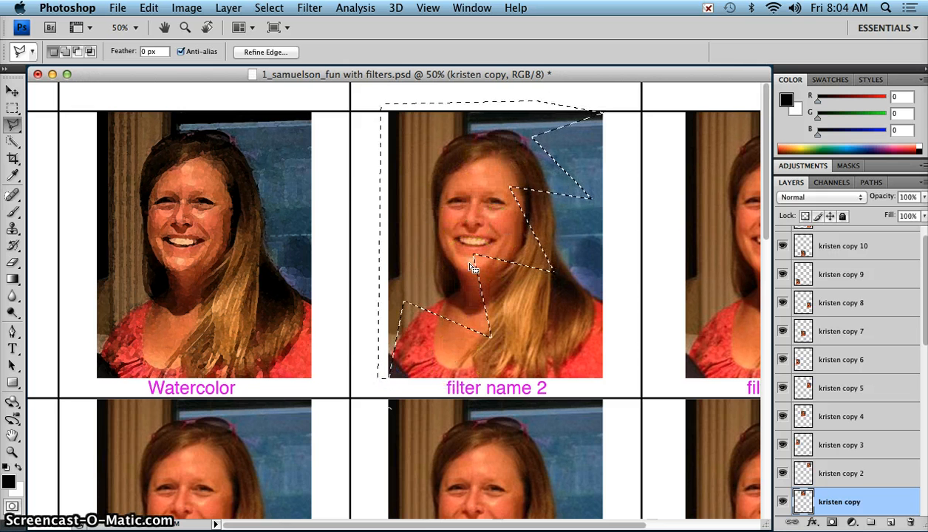
- Open the Mosaic Tiles texture filter for the selected area, preview Stained Glass, and return to Mosaic Tiles
{"action": "left_click", "coordinate": [310, 9]}
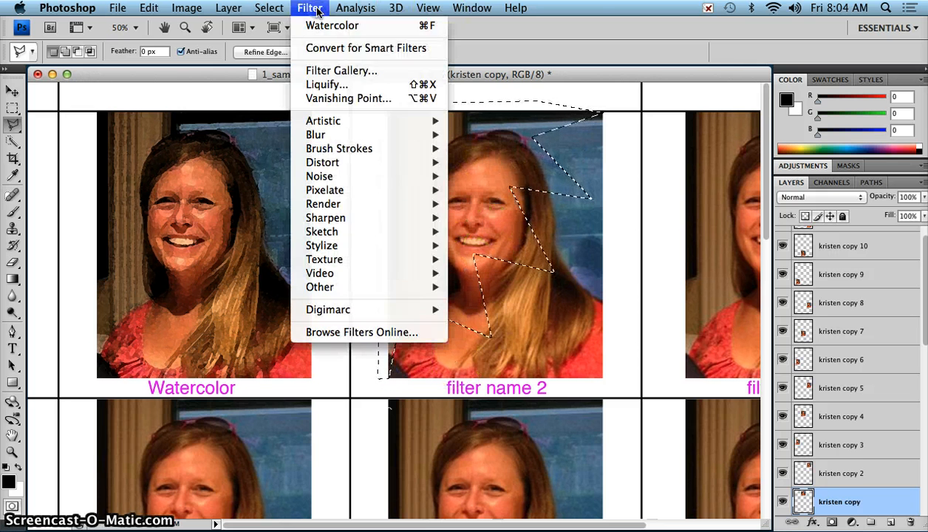
{"action": "mouse_move", "coordinate": [350, 134]}
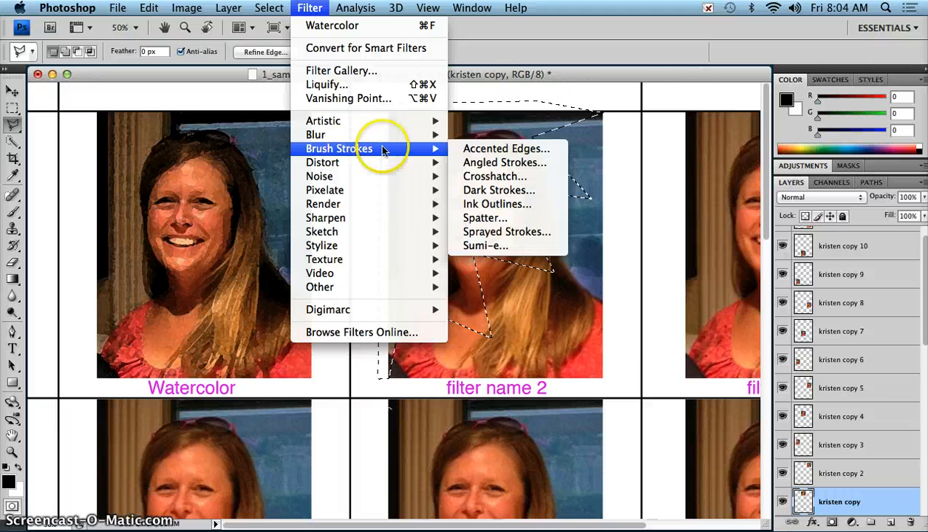
{"action": "mouse_move", "coordinate": [381, 163]}
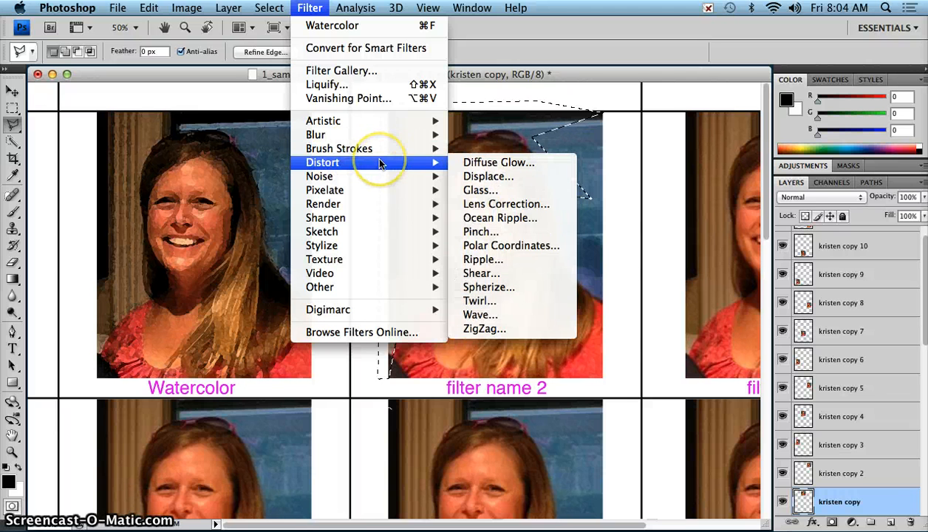
{"action": "mouse_move", "coordinate": [405, 258]}
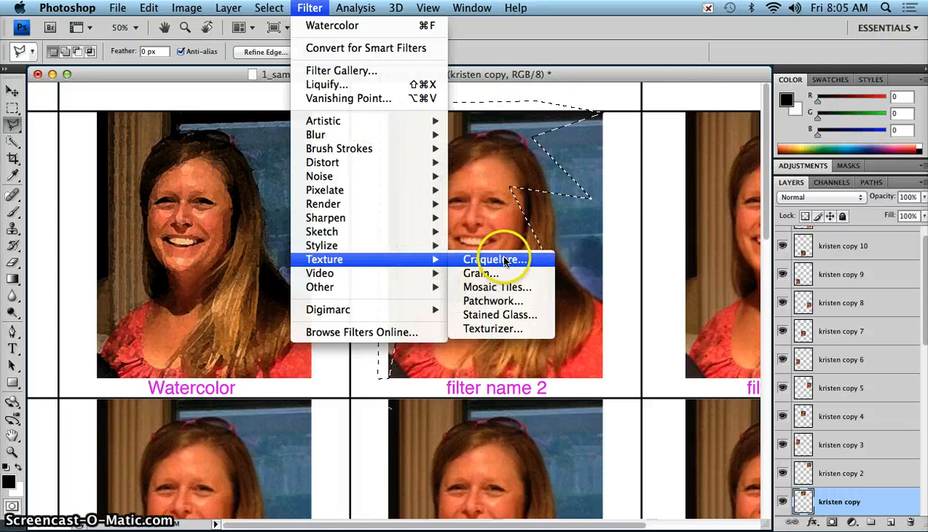
{"action": "left_click", "coordinate": [499, 287]}
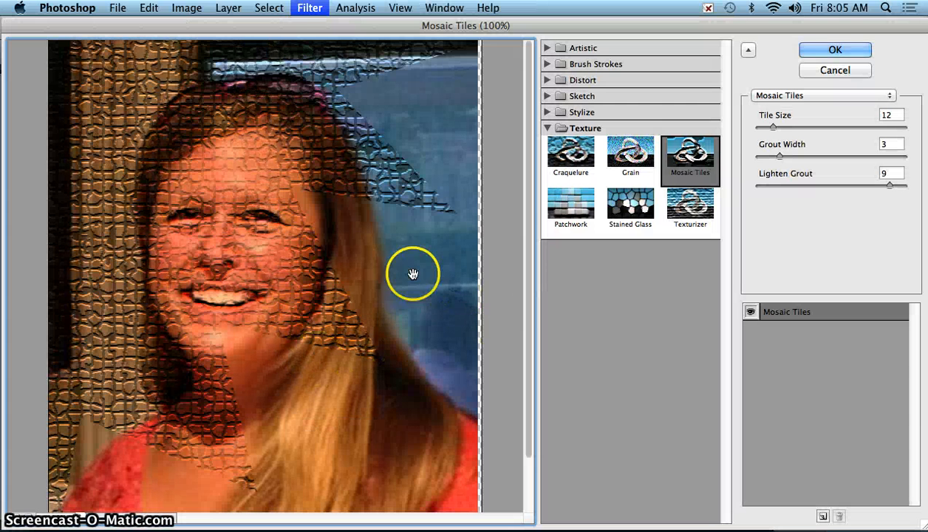
{"action": "left_click", "coordinate": [634, 207]}
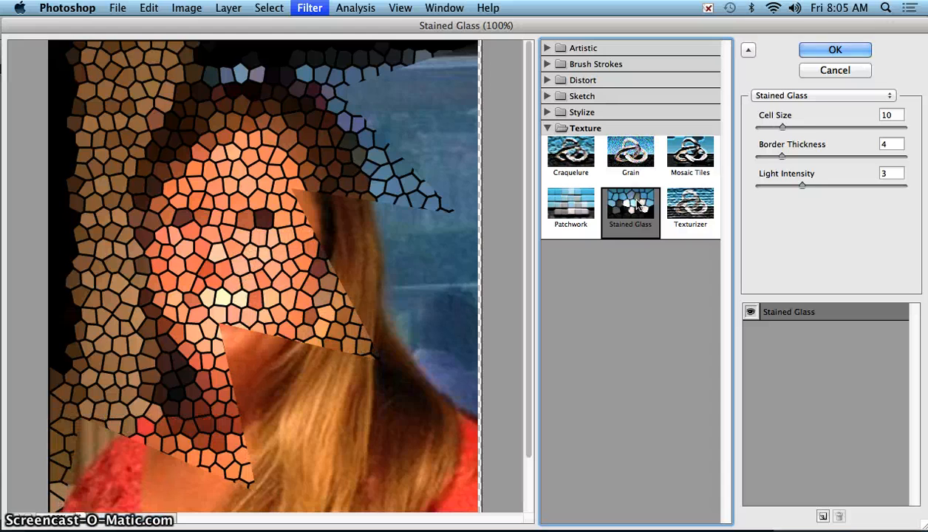
{"action": "left_click", "coordinate": [683, 168]}
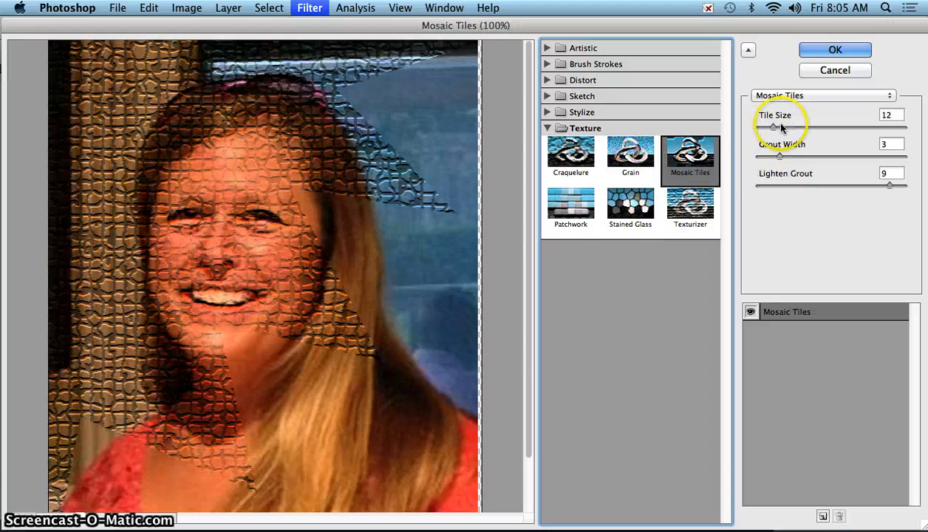
- Apply Mosaic Tiles with tile size 8, grout width 2 and lighten grout 9, and clear the selection
{"action": "left_click_drag", "start_coordinate": [774, 128], "coordinate": [765, 130]}
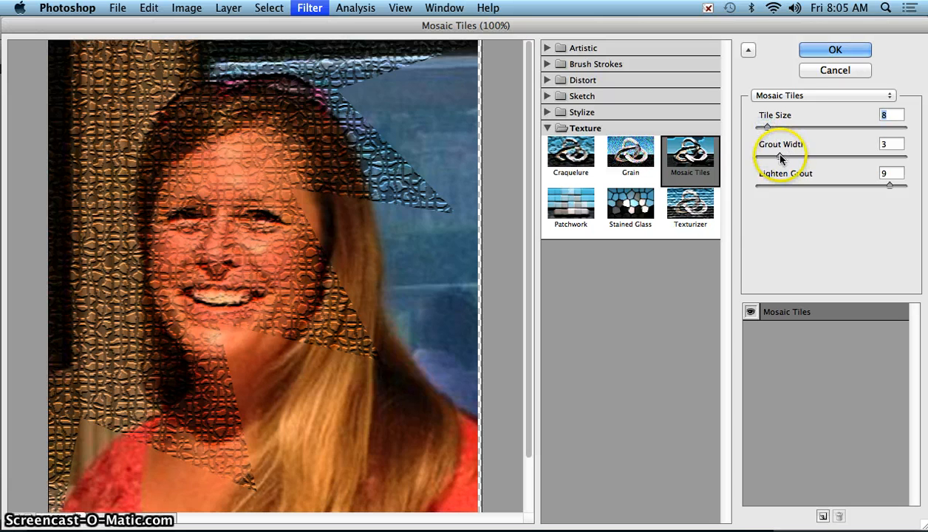
{"action": "left_click", "coordinate": [779, 157]}
{"action": "left_click_drag", "start_coordinate": [775, 157], "coordinate": [773, 158]}
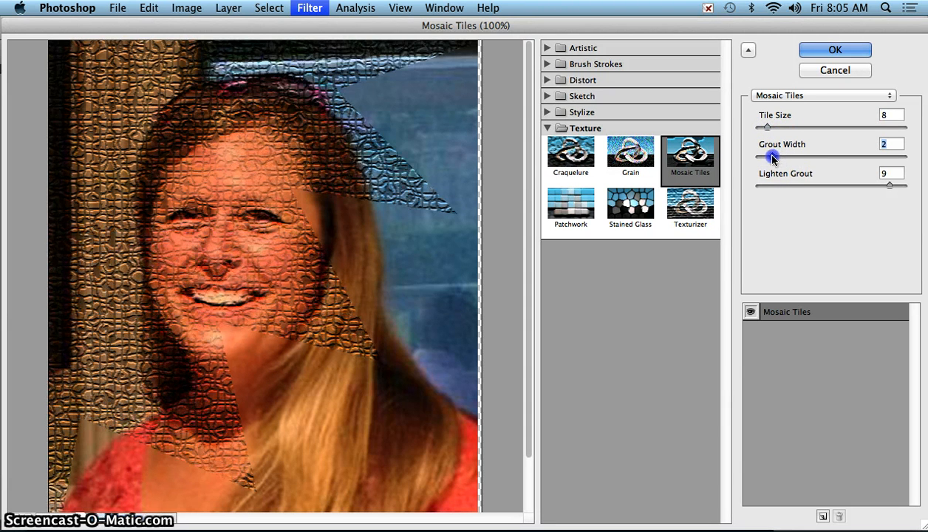
{"action": "mouse_move", "coordinate": [888, 185]}
{"action": "left_mouse_down"}
{"action": "mouse_move", "coordinate": [823, 193]}
{"action": "mouse_move", "coordinate": [891, 192]}
{"action": "left_mouse_up"}
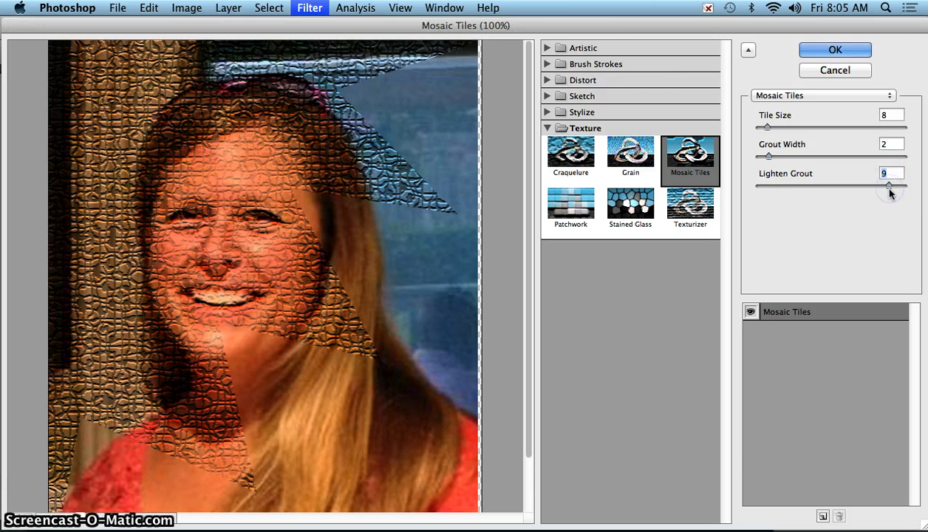
{"action": "left_click", "coordinate": [844, 62]}
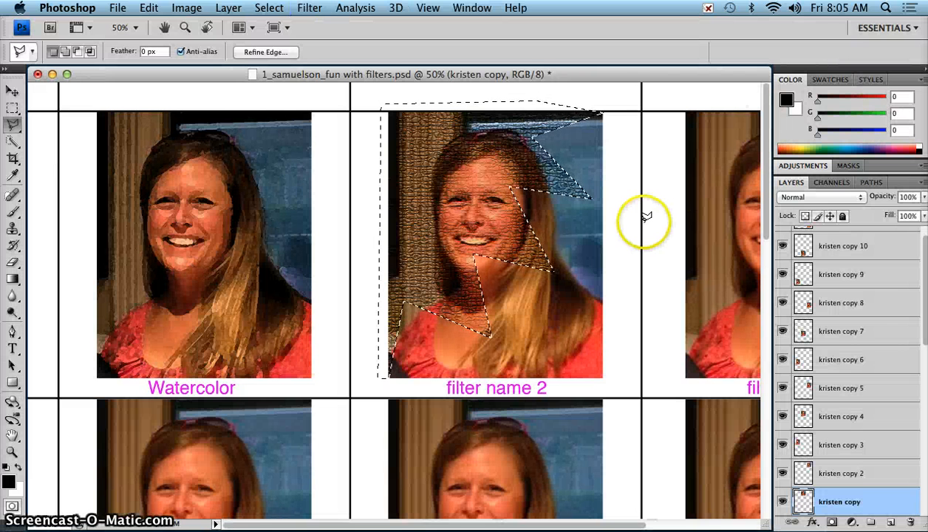
{"action": "key", "text": "super+d"}
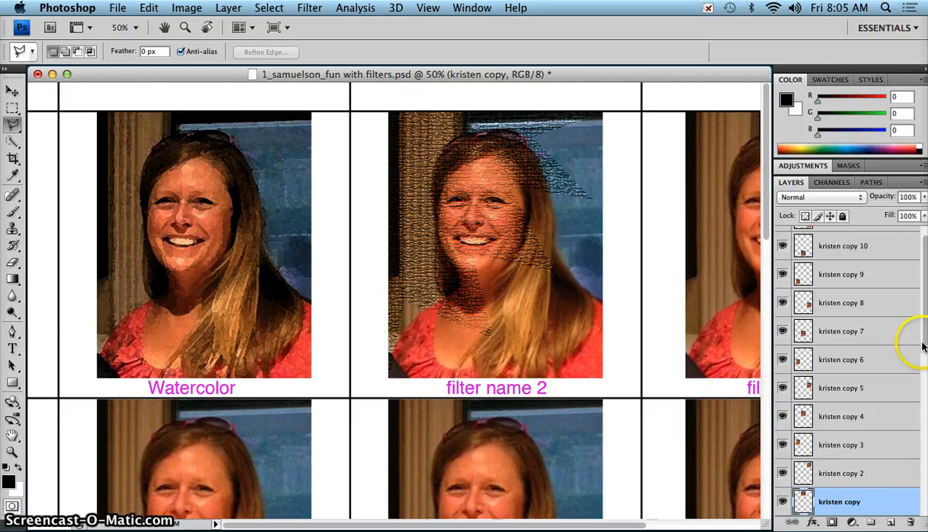
- Replace the filter name 2 label under the second portrait with the text "Mosaic Tiles" and commit it
{"action": "left_click_drag", "start_coordinate": [924, 303], "coordinate": [925, 380]}
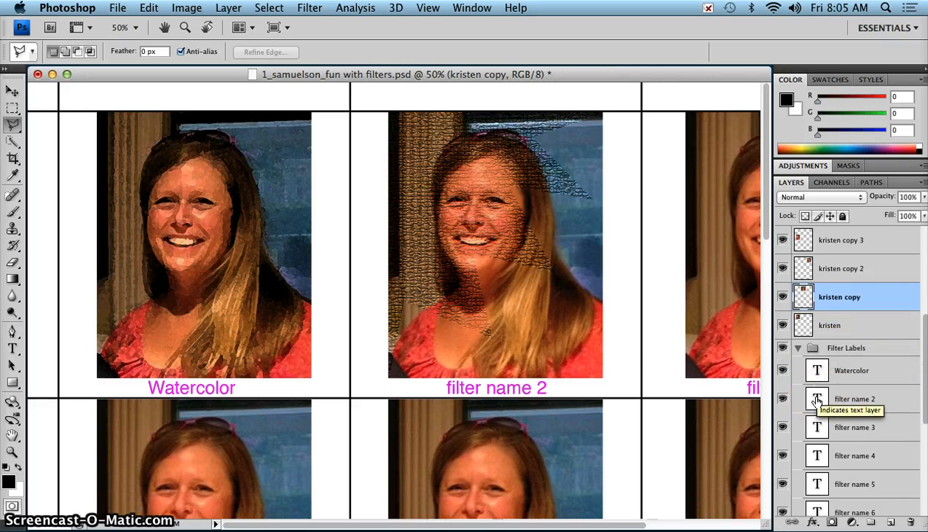
{"action": "left_click", "coordinate": [313, 10]}
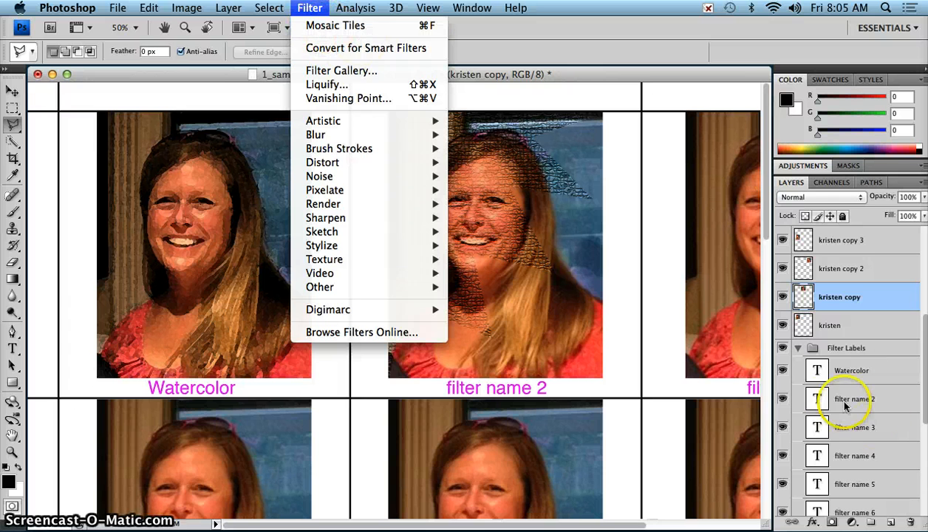
{"action": "left_click", "coordinate": [818, 402]}
{"action": "double_click", "coordinate": [818, 400]}
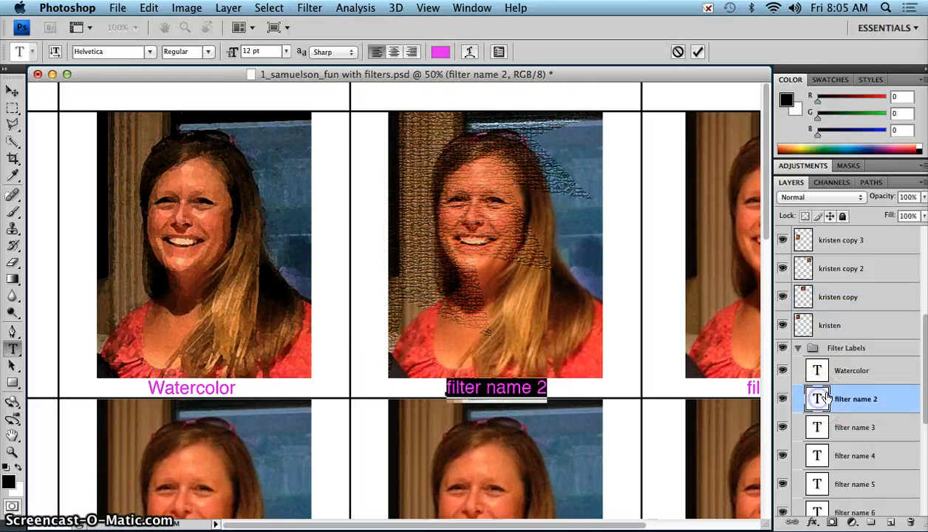
{"action": "type", "text": "o"}
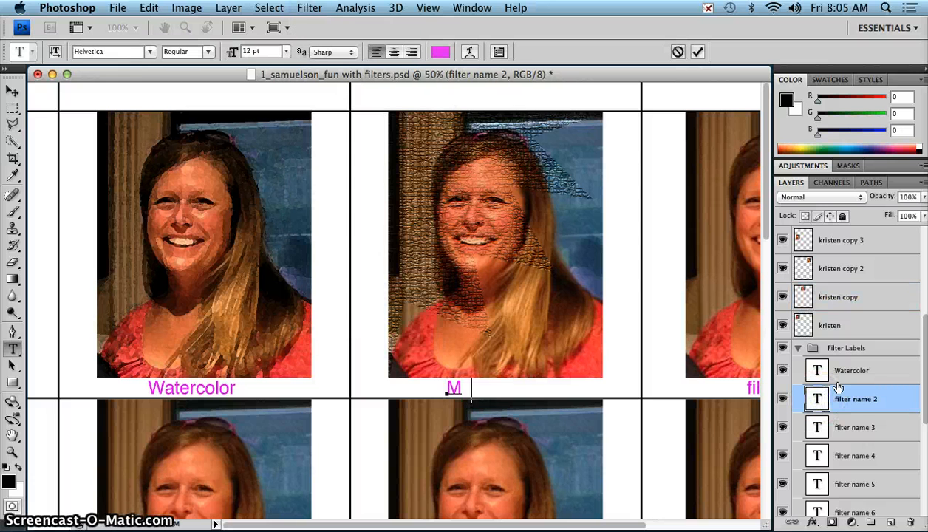
{"action": "type", "text": "osaic Tiles"}
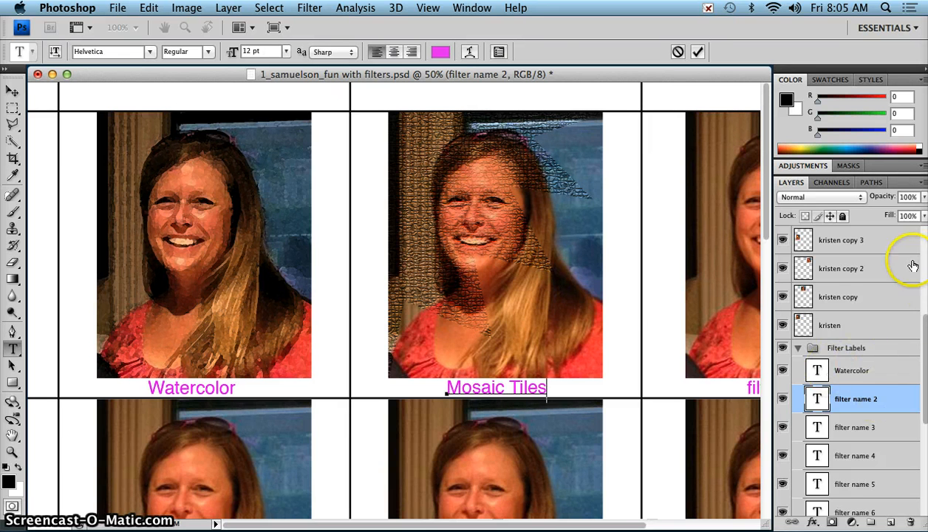
{"action": "left_click_drag", "start_coordinate": [925, 320], "coordinate": [870, 235]}
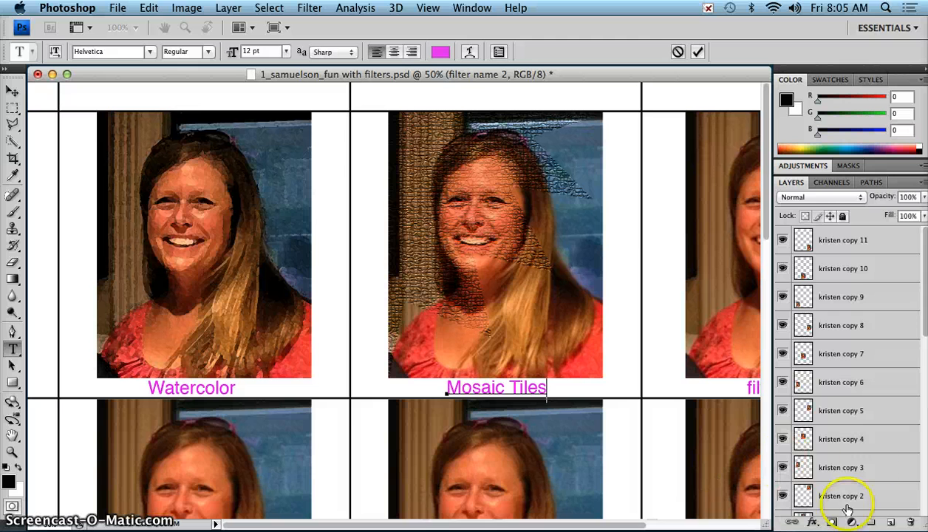
{"action": "left_click", "coordinate": [11, 90]}
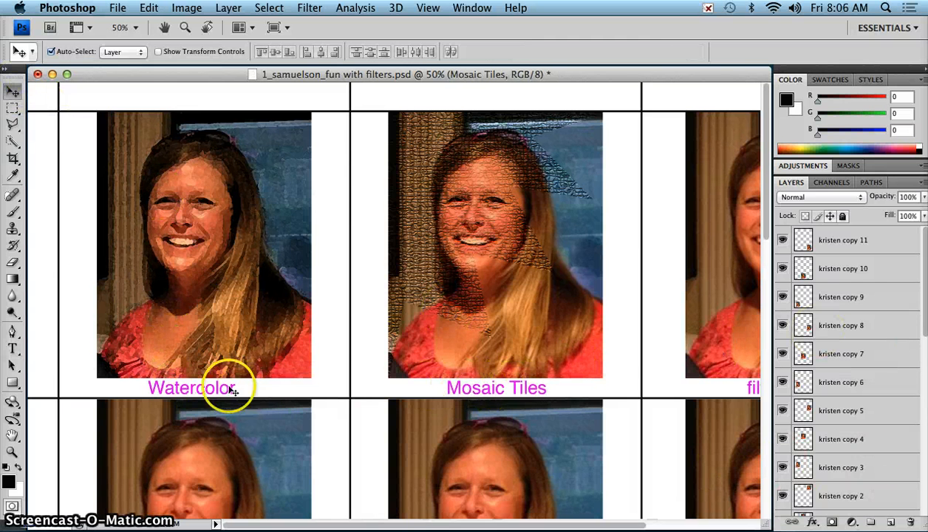
- Collapse the Filter Labels group and unlock the "grid – delete when finished" layer
{"action": "left_click_drag", "start_coordinate": [600, 526], "coordinate": [683, 526]}
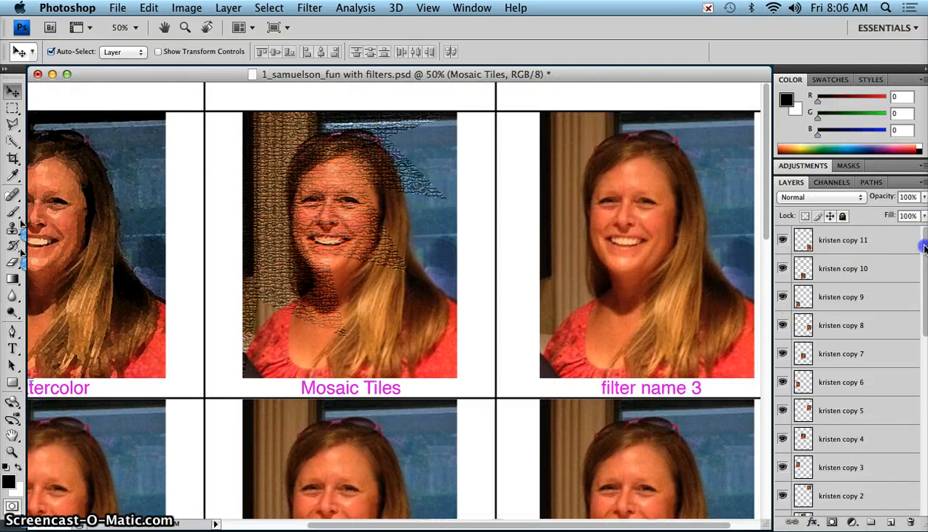
{"action": "scroll", "coordinate": [923, 235], "scroll_direction": "down", "scroll_amount": 10}
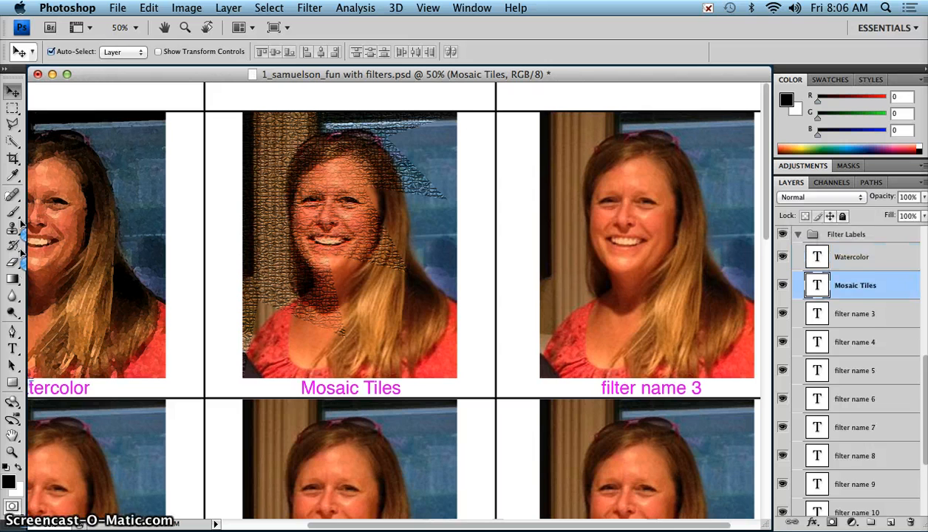
{"action": "left_click", "coordinate": [798, 236]}
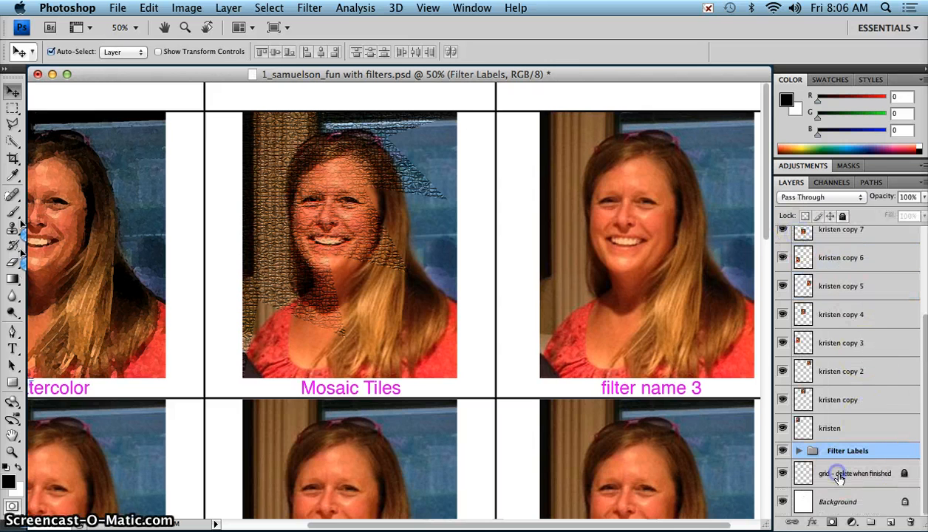
{"action": "left_click", "coordinate": [839, 476]}
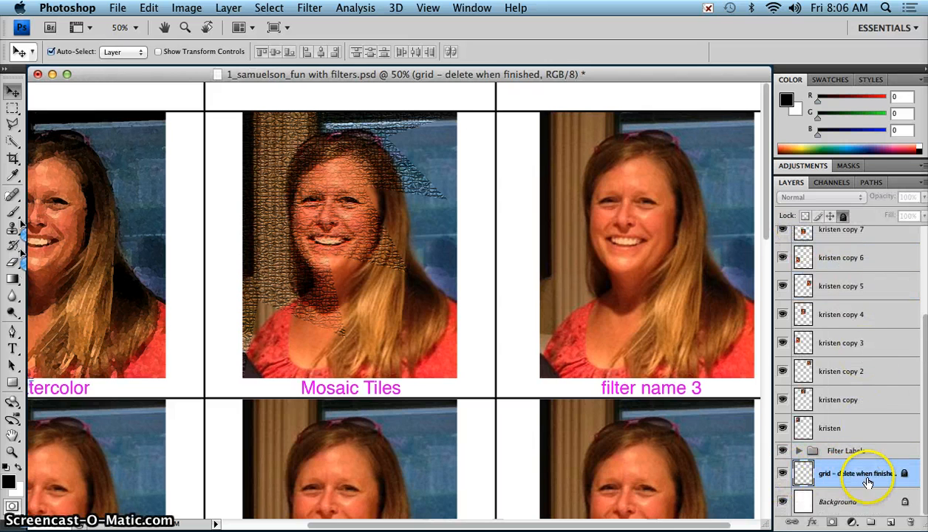
{"action": "left_click", "coordinate": [843, 216]}
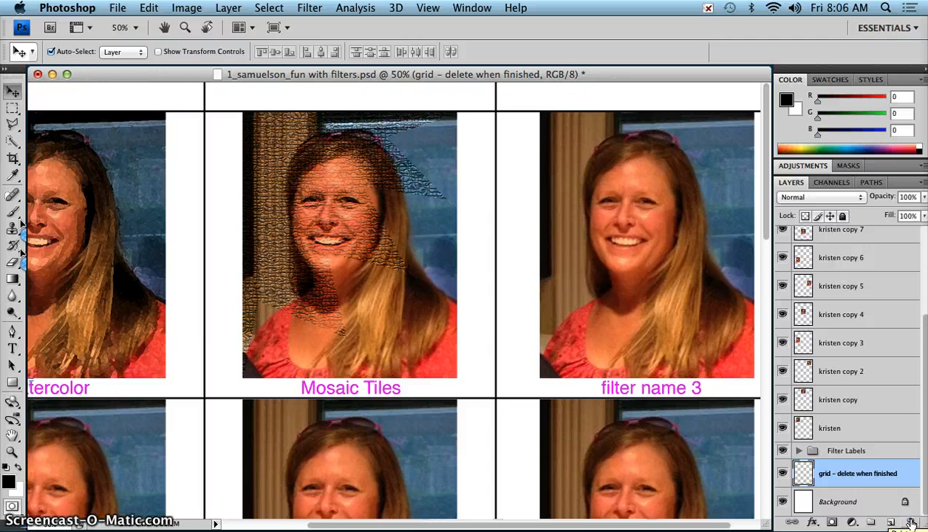
- Hide the "grid – delete when finished" layer and save the Photoshop document
{"action": "key", "text": "super+minus"}
{"action": "key", "text": "super+minus"}
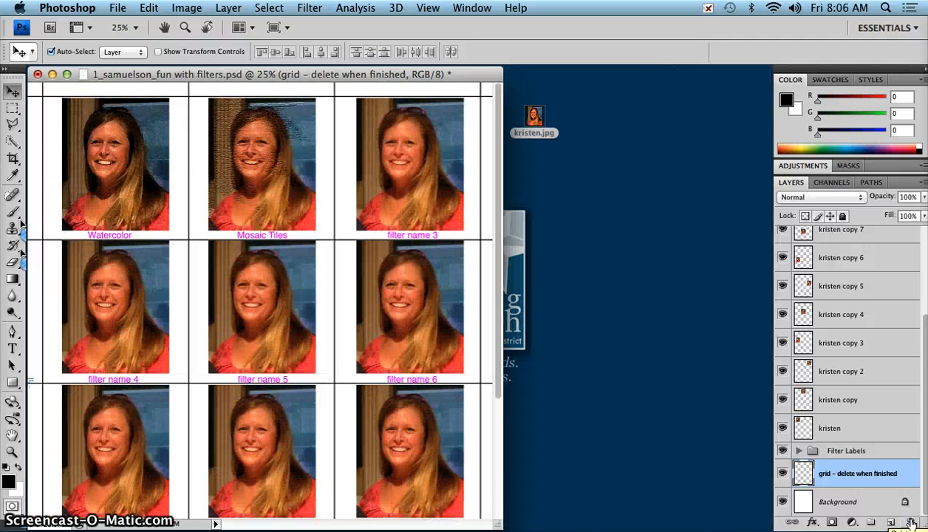
{"action": "left_click", "coordinate": [783, 473]}
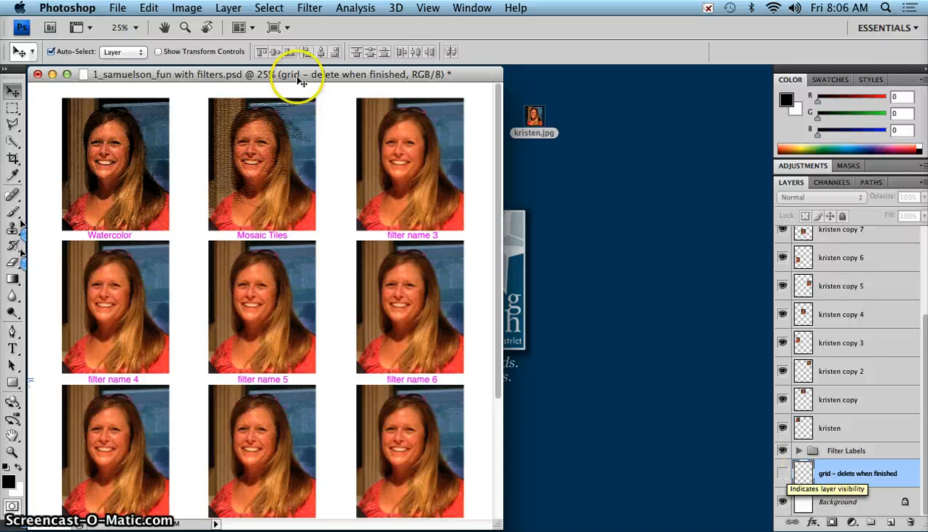
{"action": "left_click", "coordinate": [118, 7]}
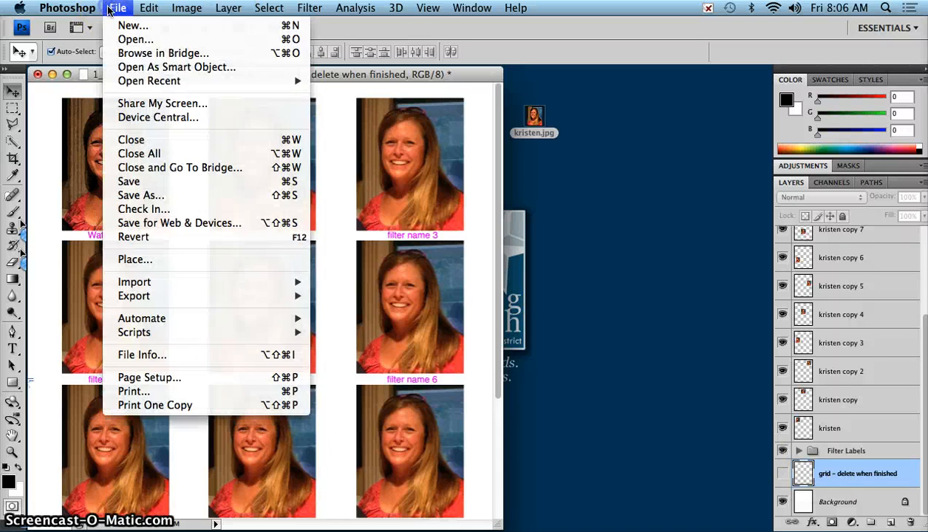
{"action": "left_click", "coordinate": [141, 182]}
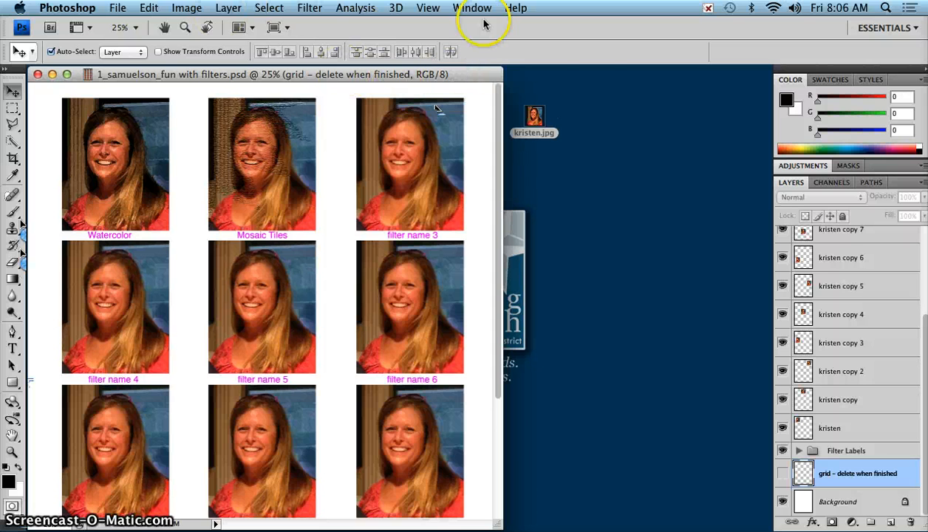
- Save a JPEG copy of the filters document to the Desktop under the same name, accepting the JPEG options
{"action": "left_click", "coordinate": [118, 9]}
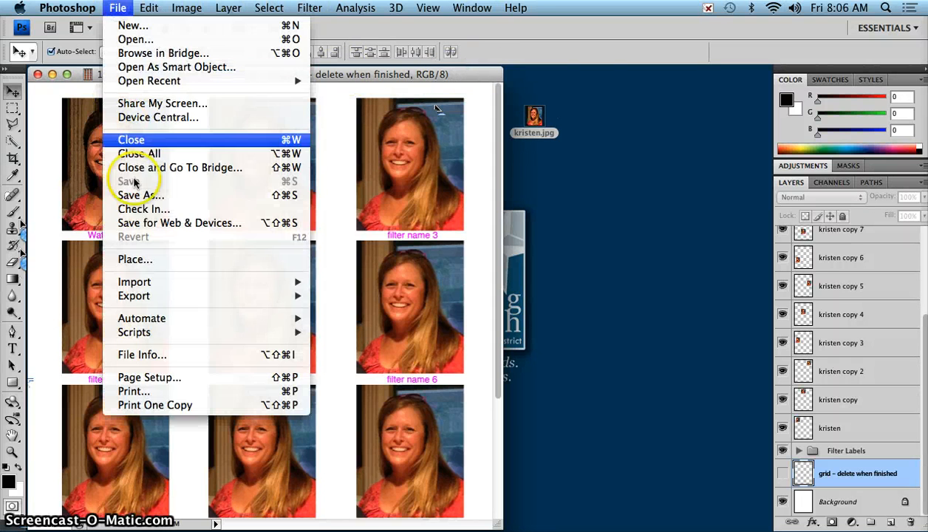
{"action": "left_click", "coordinate": [136, 198]}
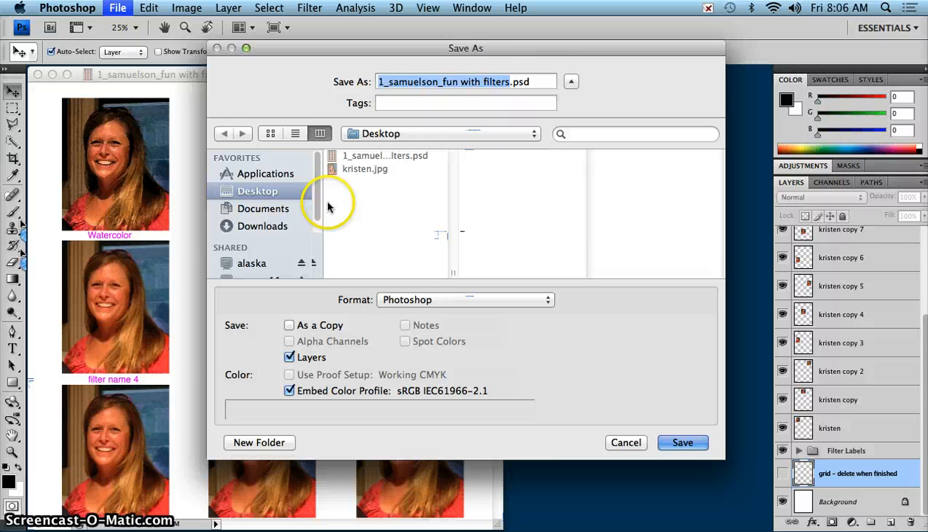
{"action": "left_click", "coordinate": [395, 298]}
{"action": "left_click", "coordinate": [402, 389]}
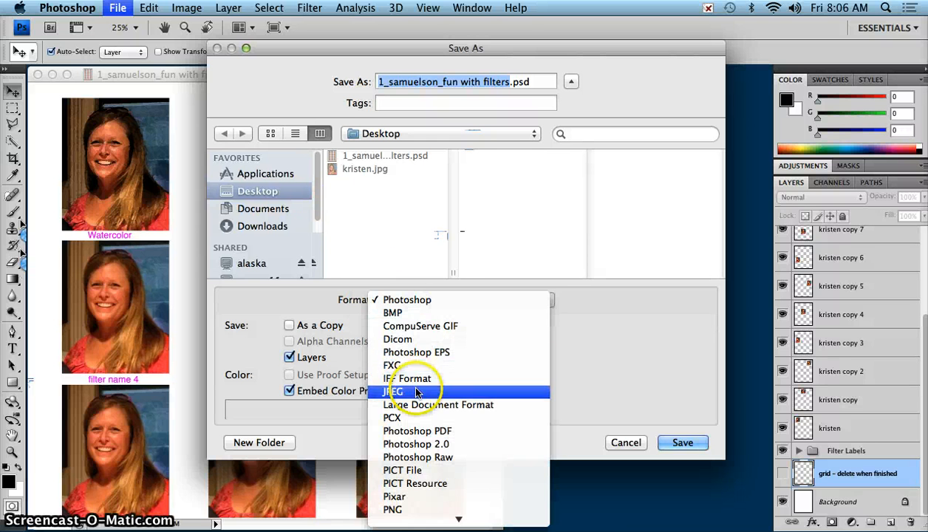
{"action": "left_click", "coordinate": [678, 442]}
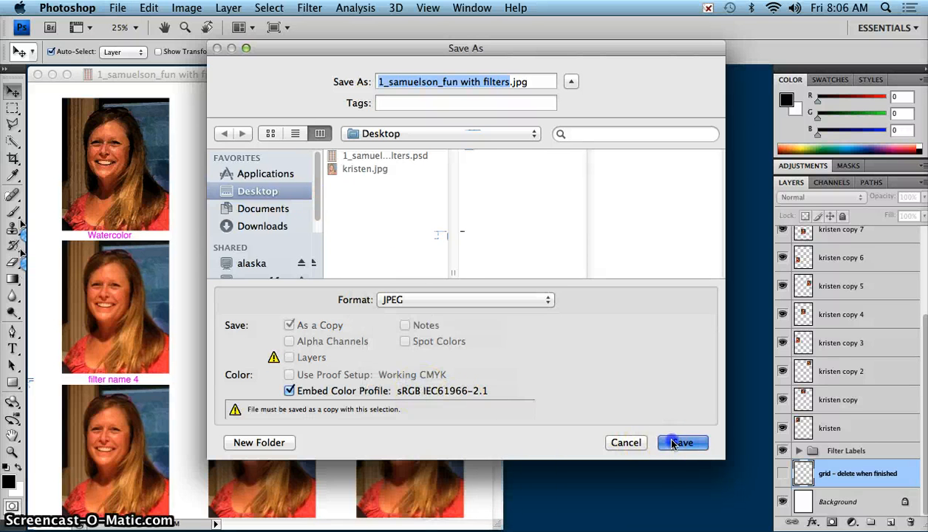
{"action": "left_click", "coordinate": [554, 152]}
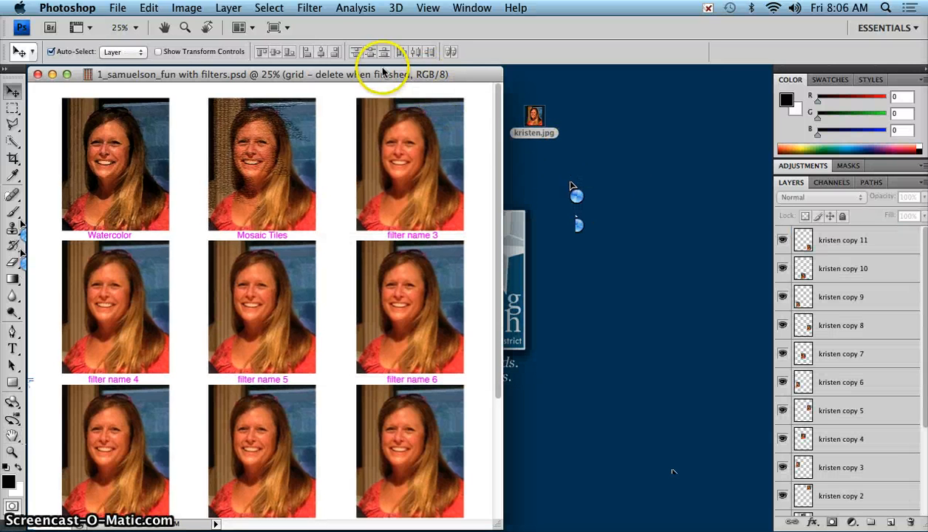
- Switch to Finder, open the Poland network drive, and close the filters document in Photoshop
{"action": "left_click", "coordinate": [708, 178]}
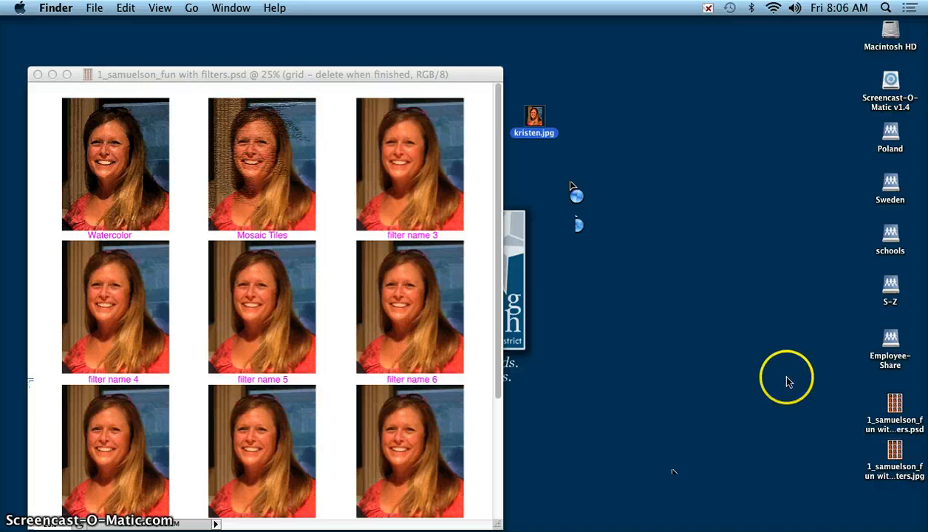
{"action": "double_click", "coordinate": [890, 137]}
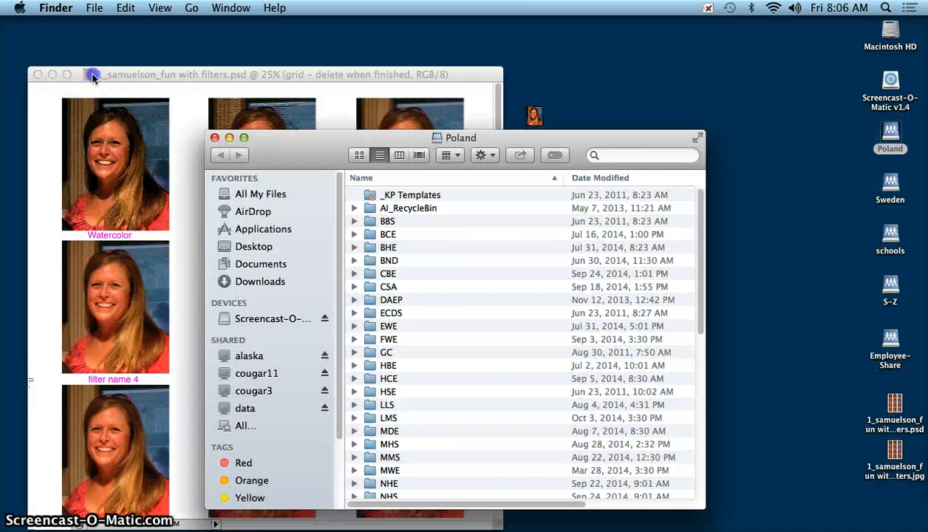
{"action": "left_click", "coordinate": [91, 74]}
{"action": "left_click", "coordinate": [37, 73]}
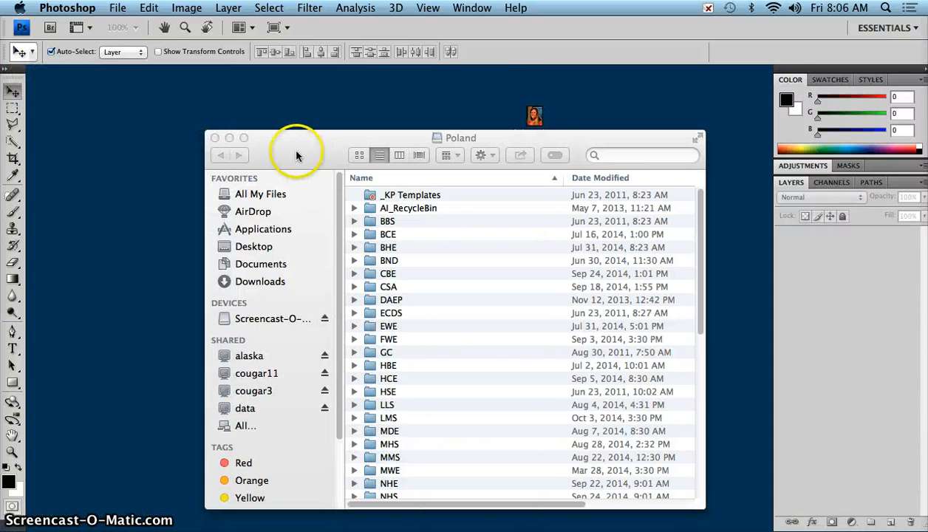
- Move the Poland drive window clear and open its SFM folder
{"action": "left_click_drag", "start_coordinate": [296, 155], "coordinate": [214, 139]}
{"action": "key", "text": "s"}
{"action": "key", "text": "f"}
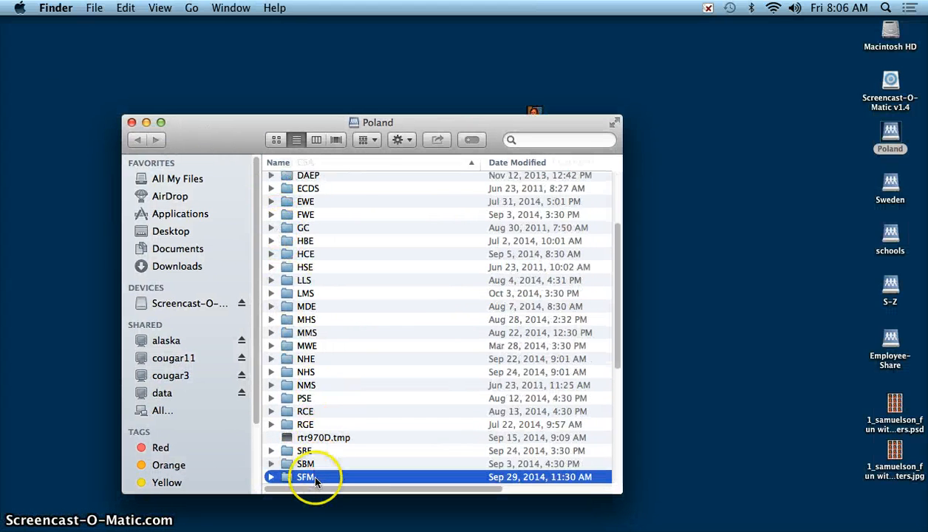
{"action": "double_click", "coordinate": [315, 477]}
- Open the Drop folder inside the teacher's folder and copy the filters PSD from the Desktop into it, replacing the older version
{"action": "key", "text": "s"}
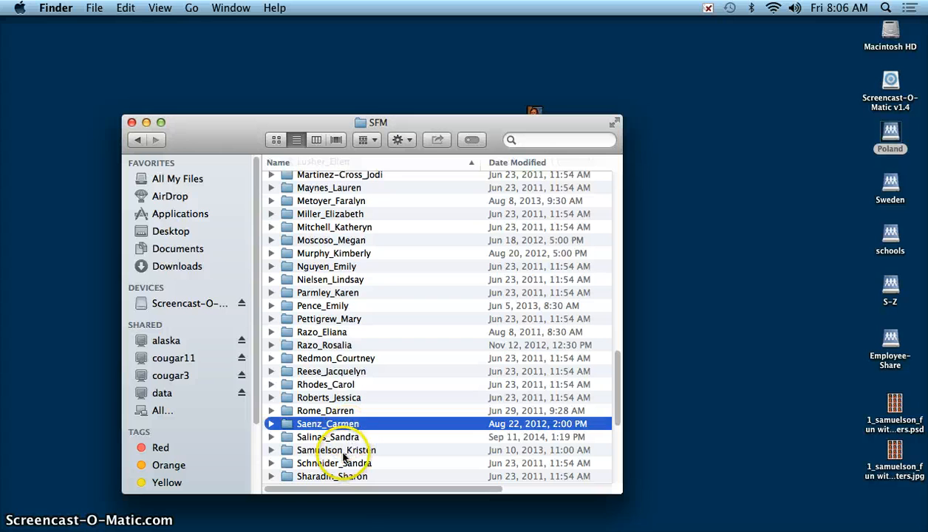
{"action": "double_click", "coordinate": [343, 452]}
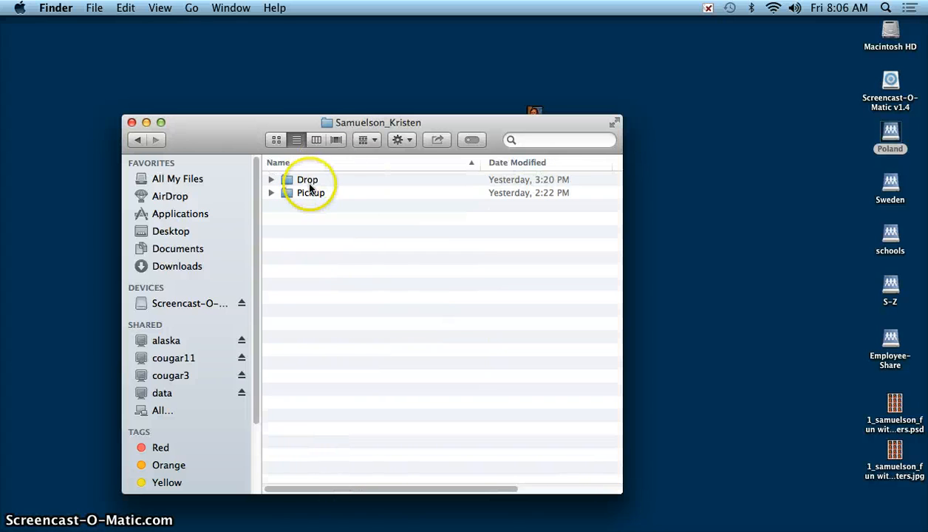
{"action": "double_click", "coordinate": [309, 181]}
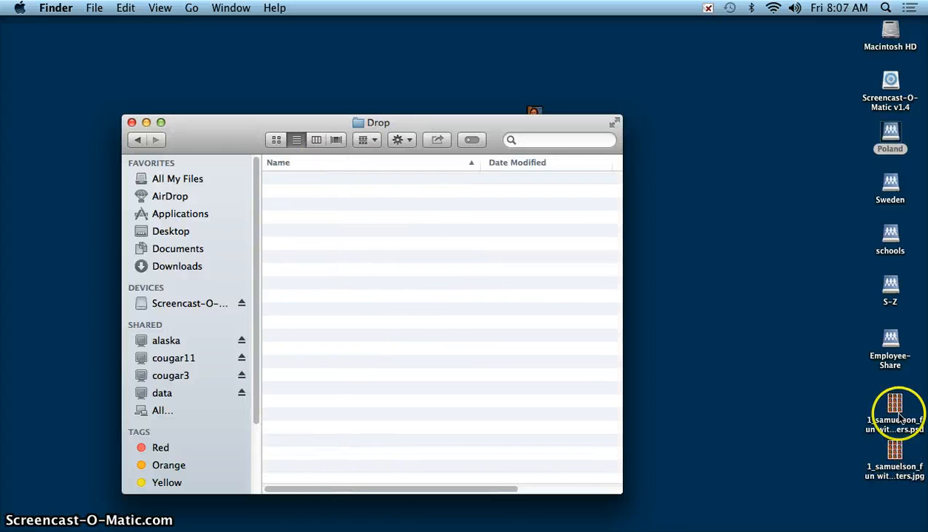
{"action": "left_click_drag", "start_coordinate": [900, 418], "coordinate": [525, 360]}
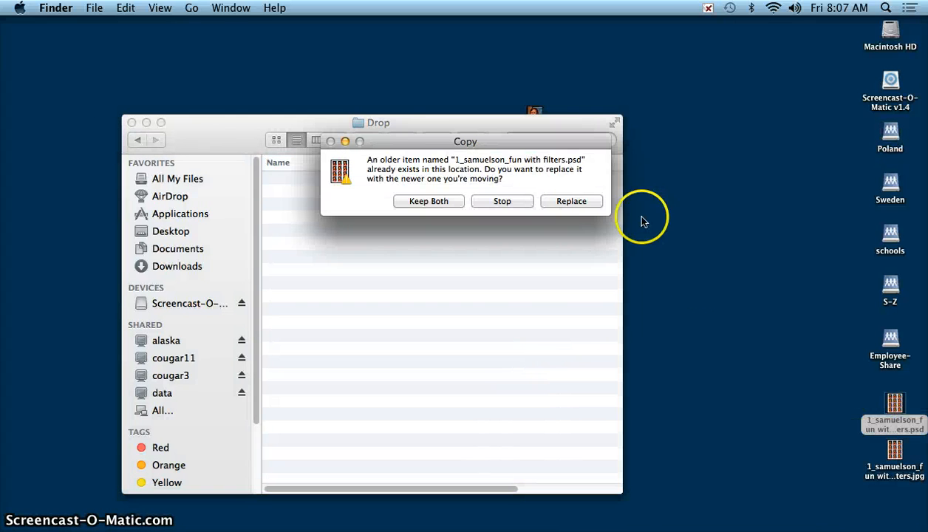
{"action": "left_click", "coordinate": [573, 203]}
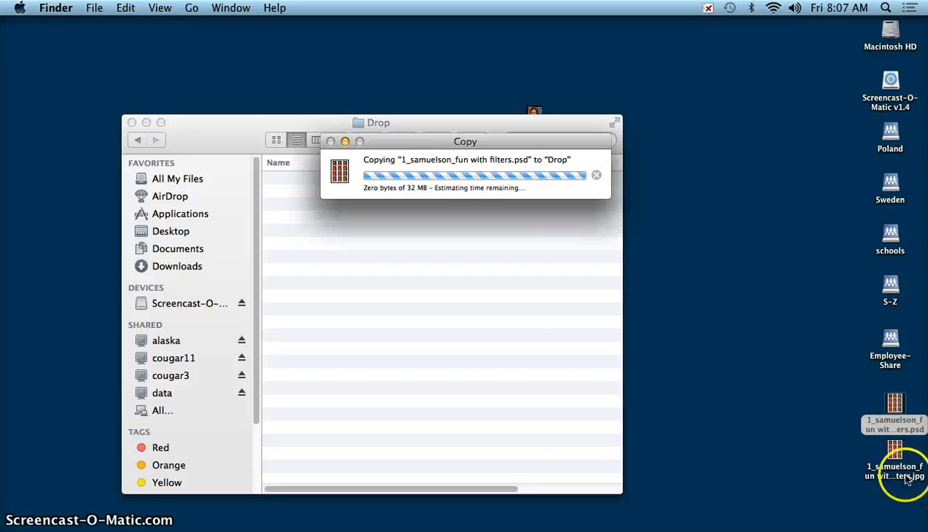